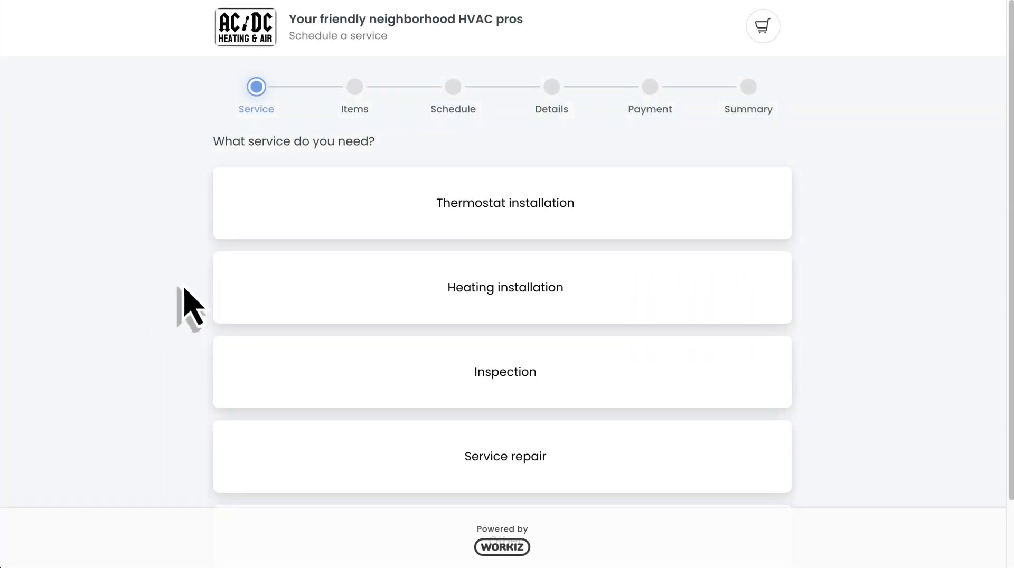
Step: Choose the Thermostat installation service and add one Ecobee4 Pro Thermostat to the booking
left_click(494, 210)
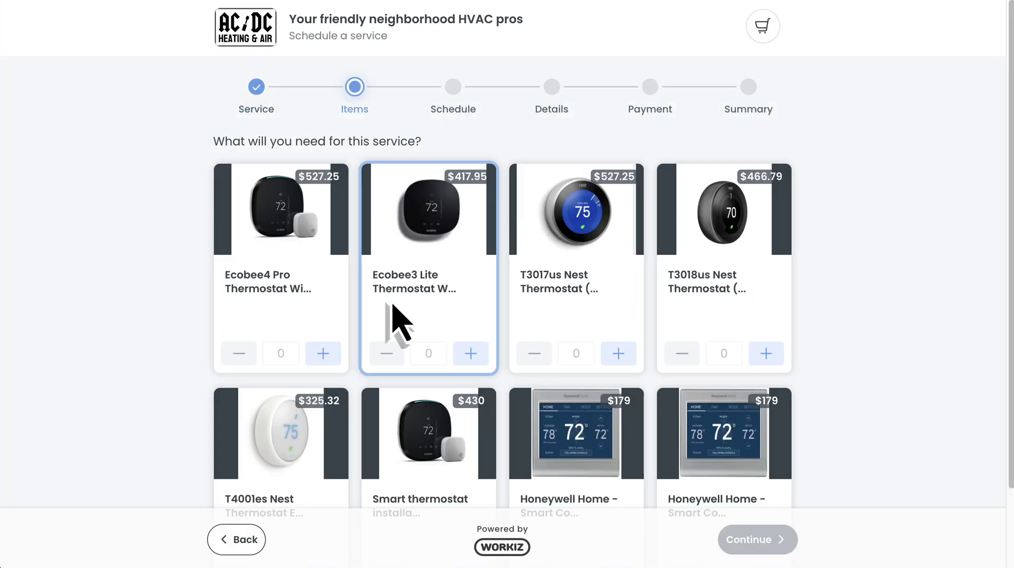
left_click(323, 355)
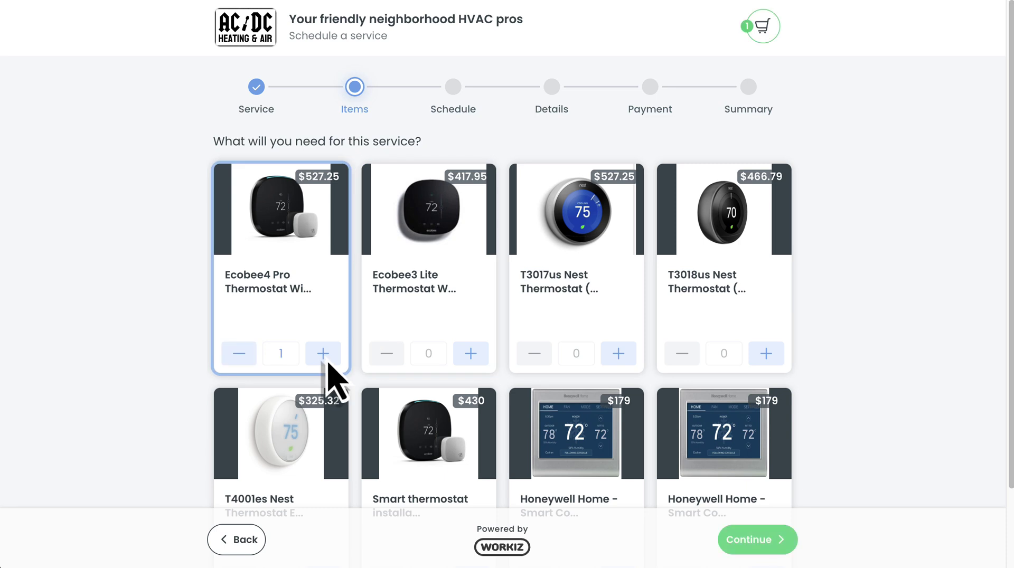
left_click(754, 542)
Step: Choose a visit slot and submit the booking with the filled-in contact and payment details
left_click(358, 264)
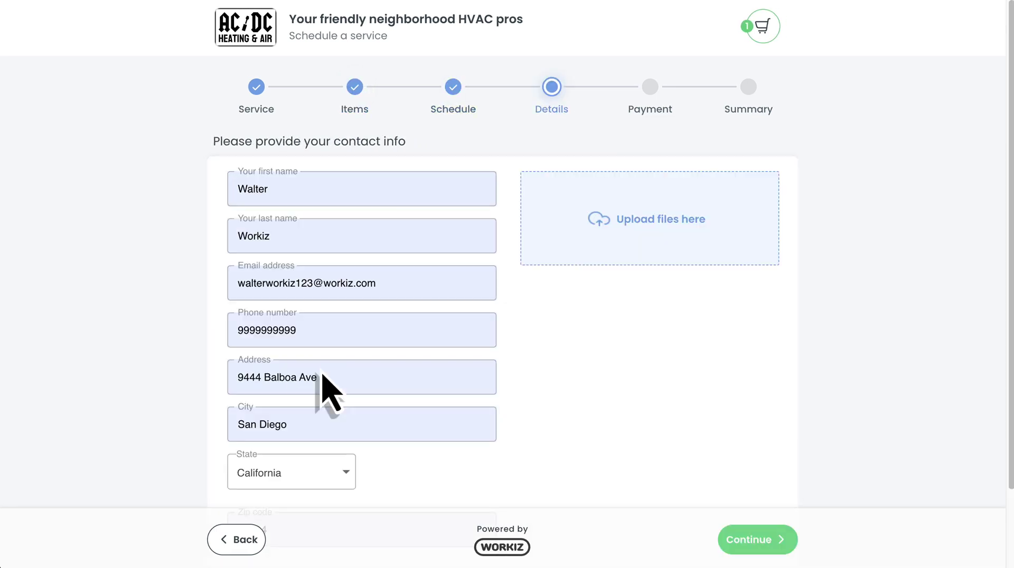
left_click(757, 540)
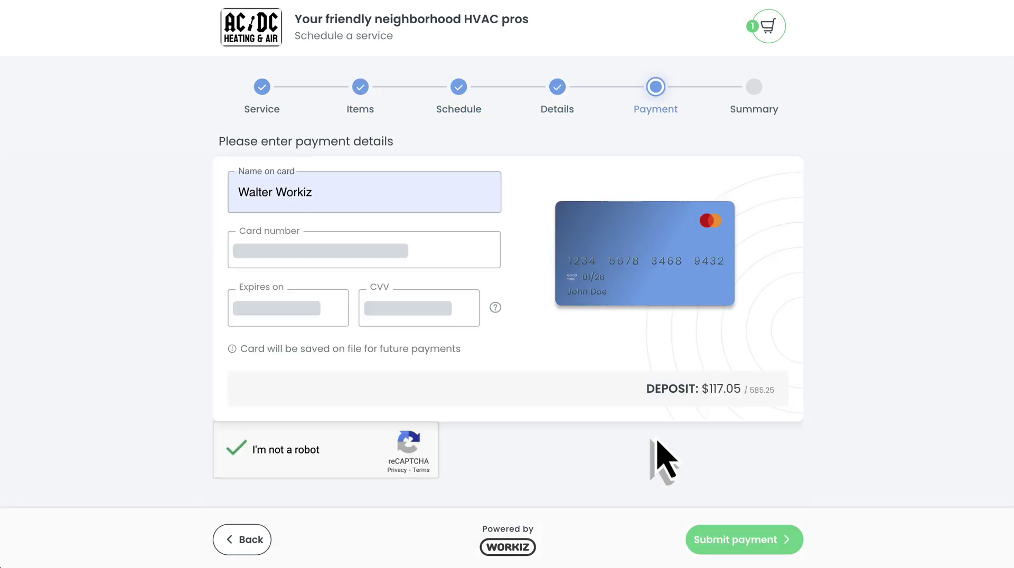
left_click(696, 541)
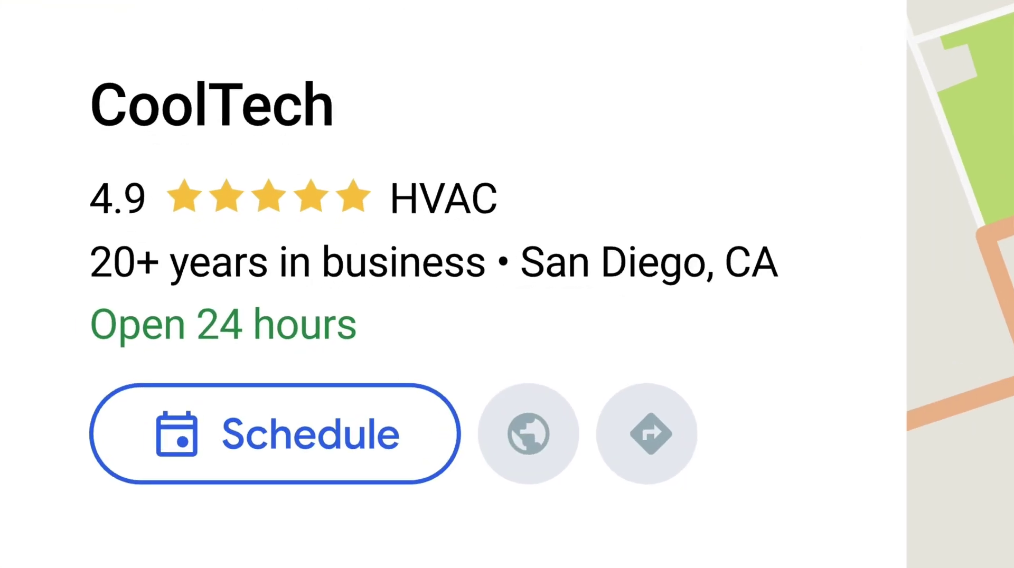
left_click(297, 401)
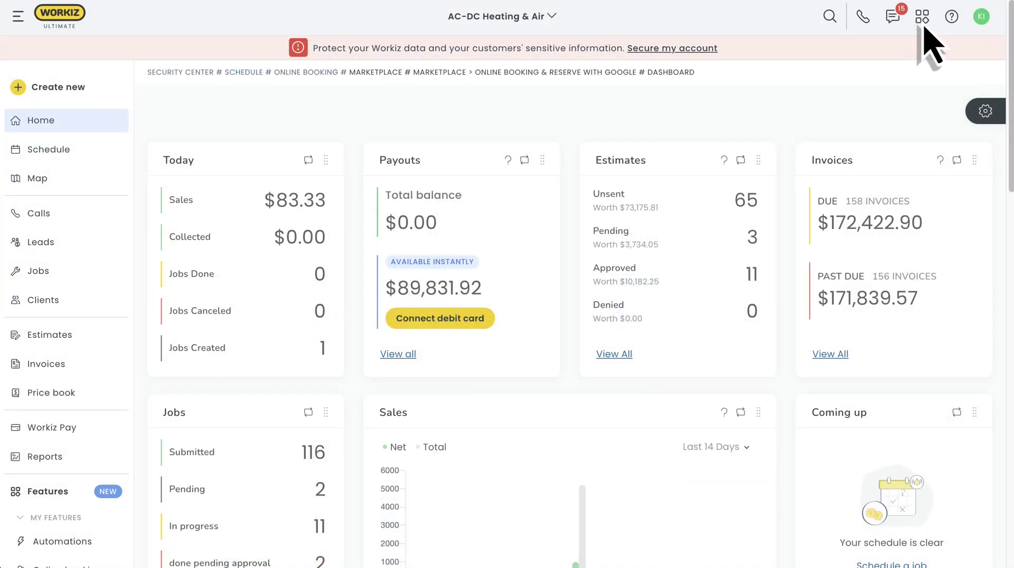
Step: Activate the Online booking & Reserve with Google feature in Workiz and open its settings
left_click(922, 17)
scroll(924, 29, "down", 15)
left_click(577, 329)
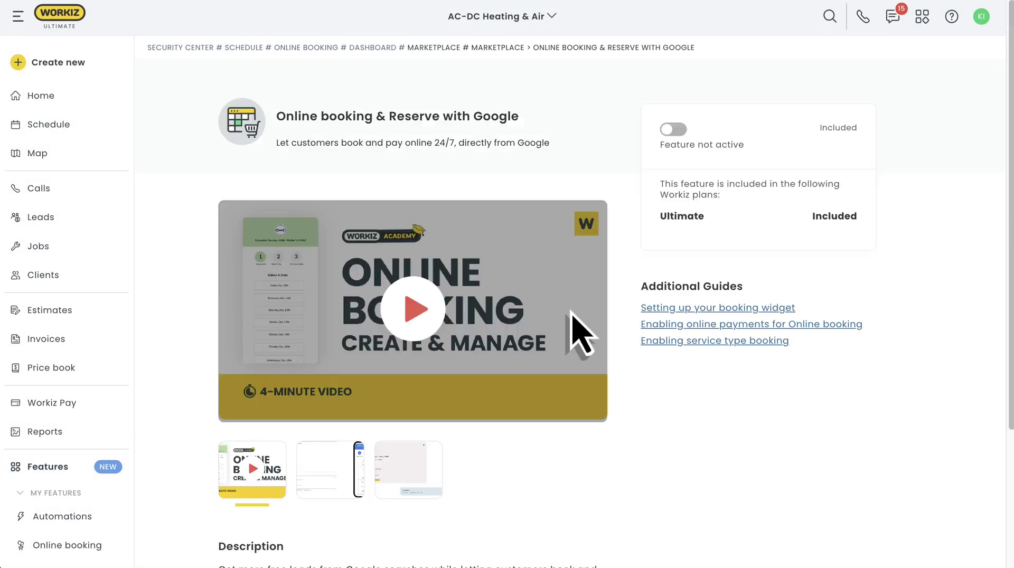
left_click(675, 131)
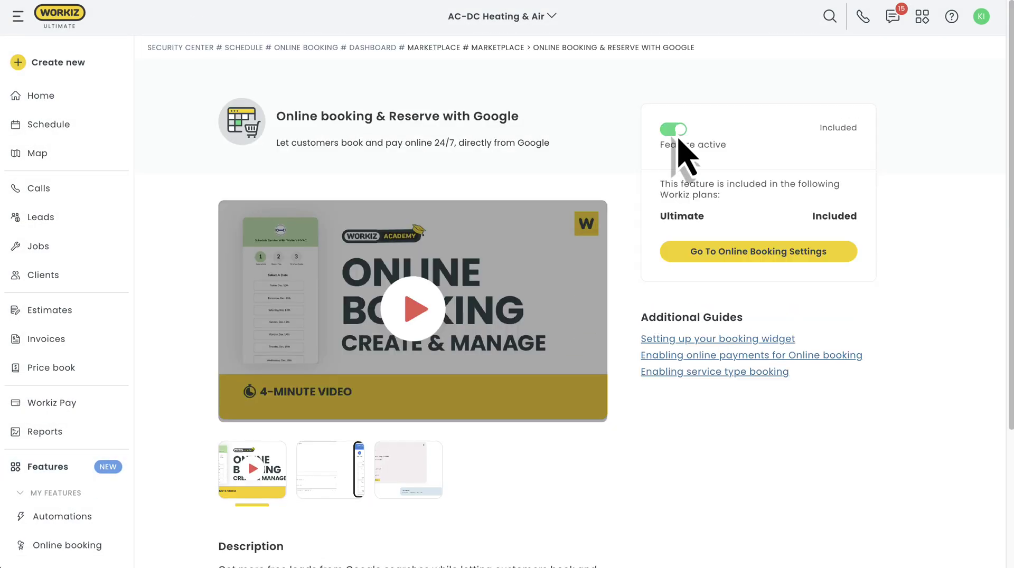
left_click(761, 254)
scroll(766, 272, "down", 4)
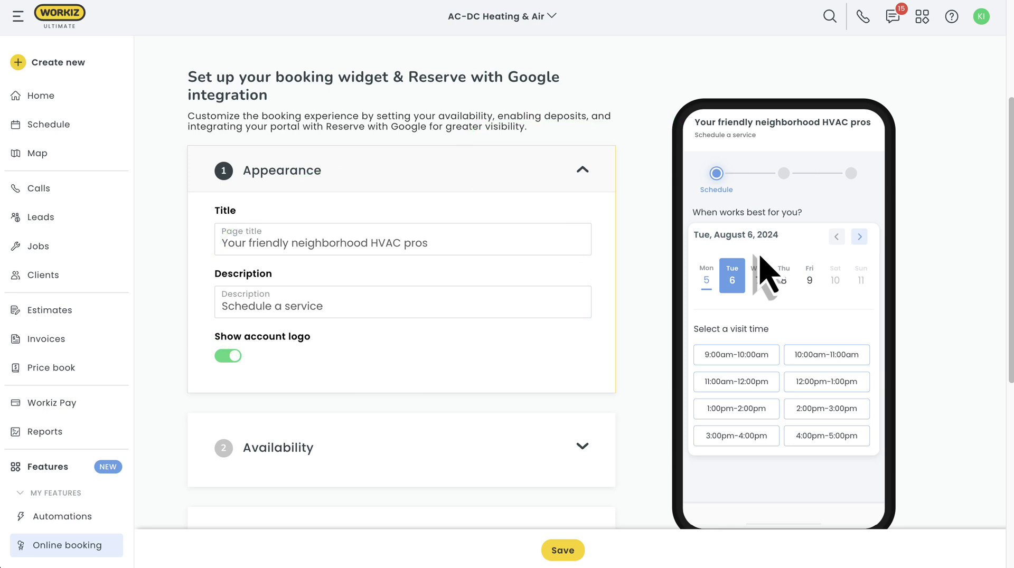
Step: Review the business hours of operation and the availability preference options in the Availability section
left_click(408, 456)
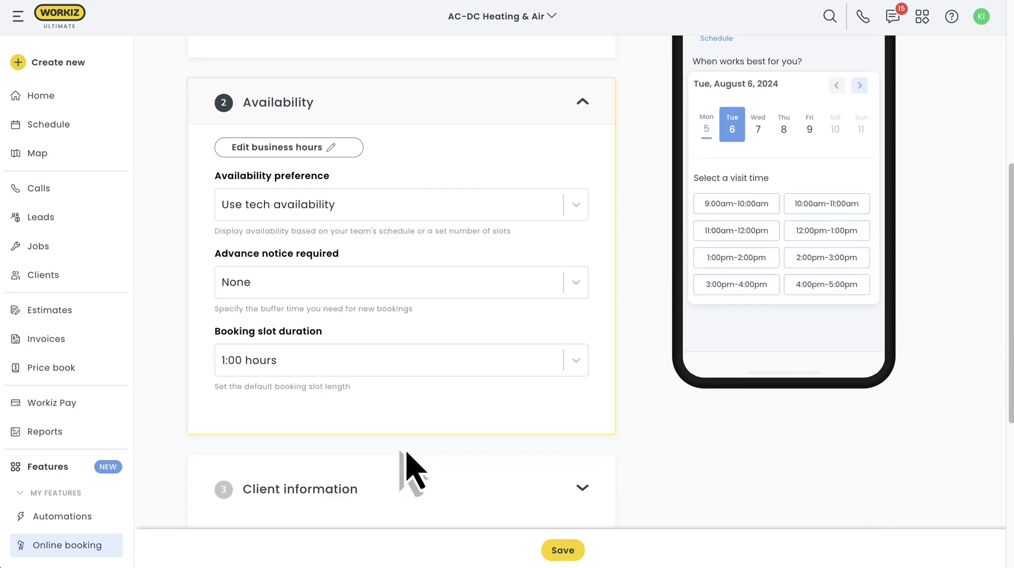
left_click(286, 148)
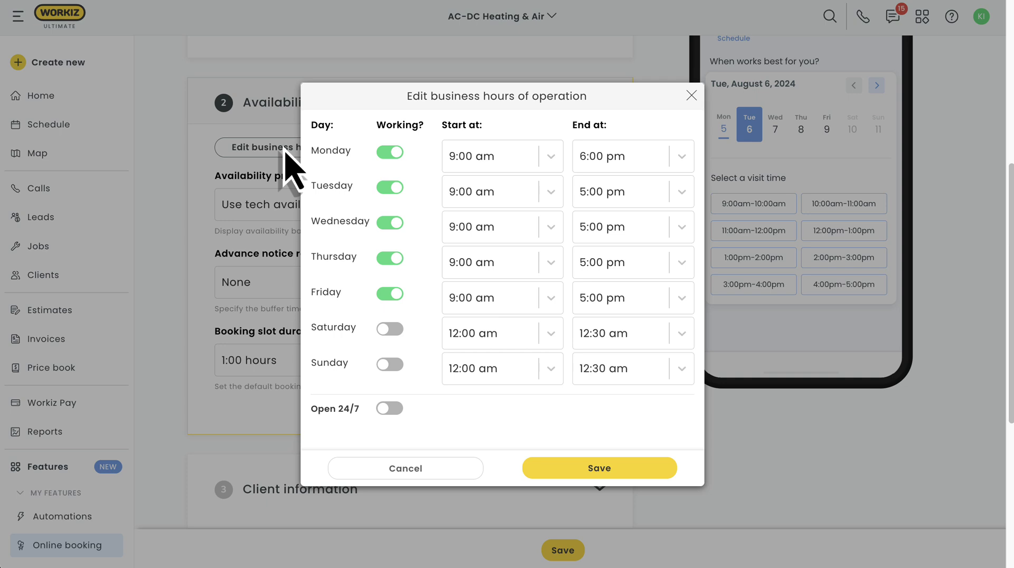
left_click(170, 225)
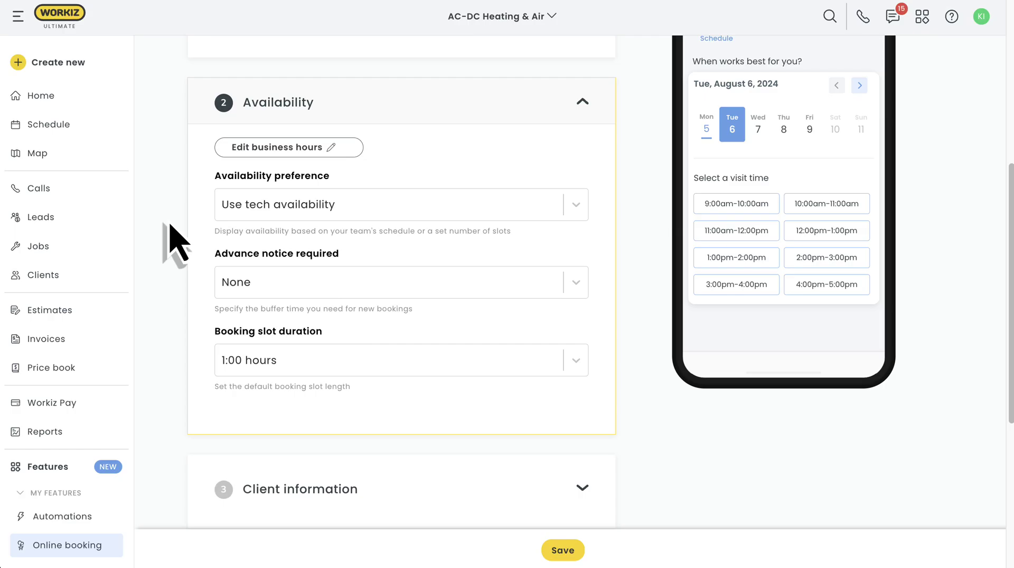
left_click(396, 210)
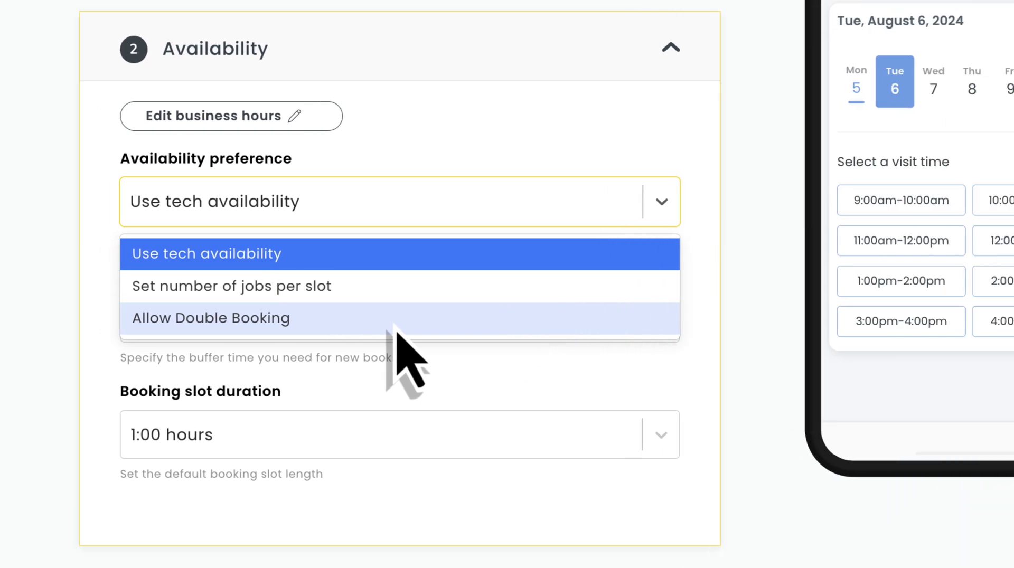
left_click(743, 333)
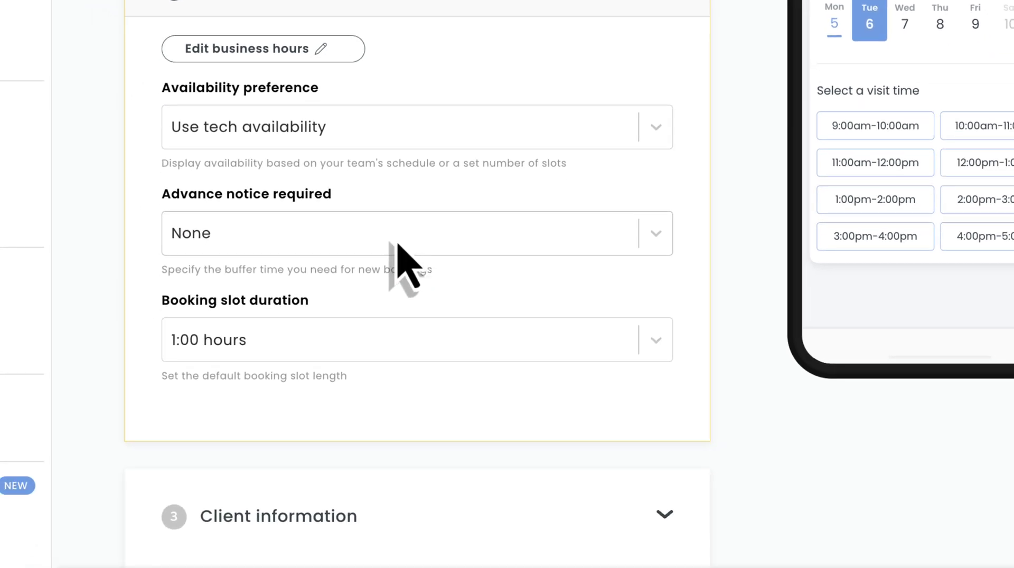
Step: Set the advance notice required to 2 hours and check the booking slot duration options
left_click(378, 328)
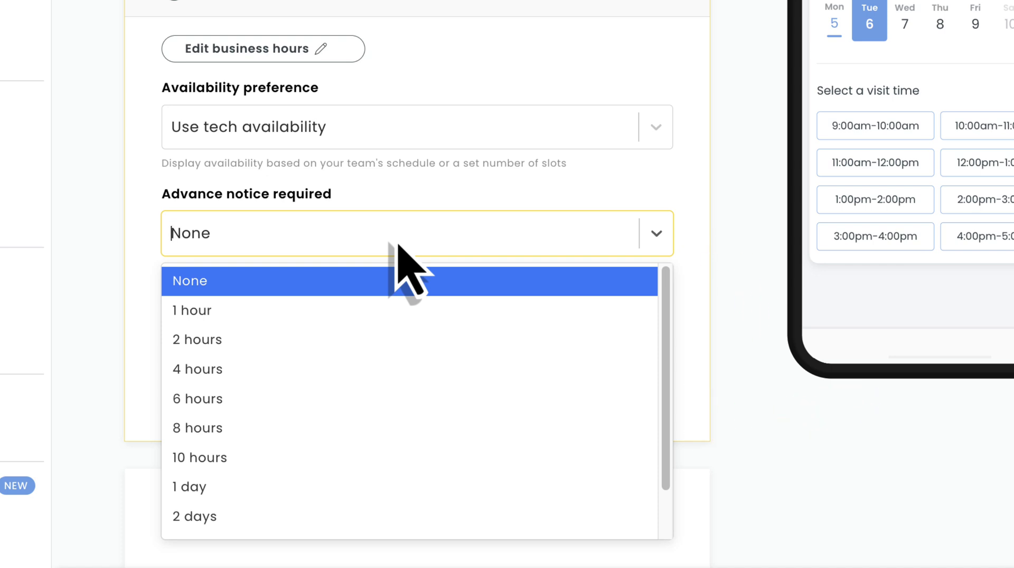
left_click(400, 346)
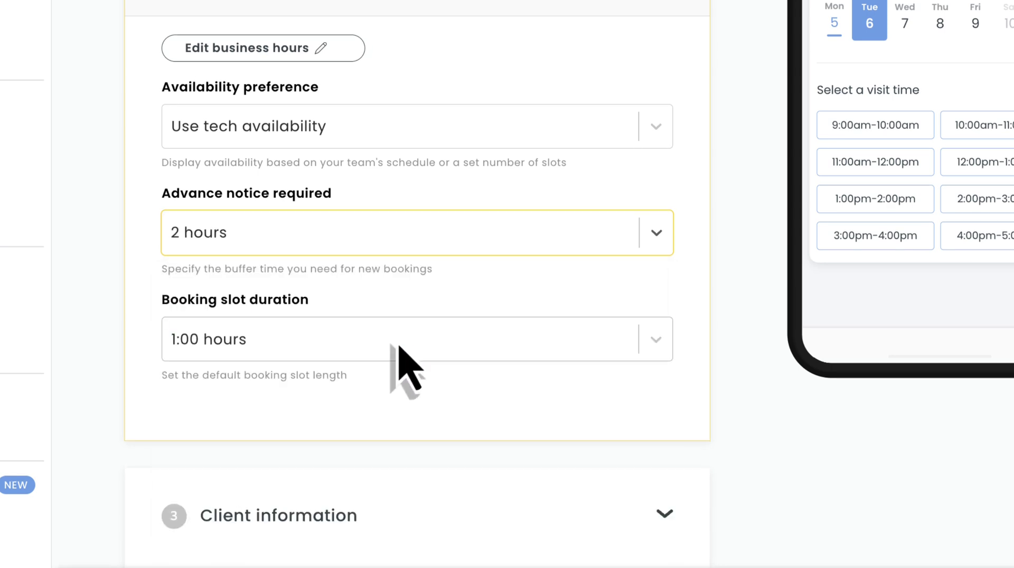
left_click(399, 347)
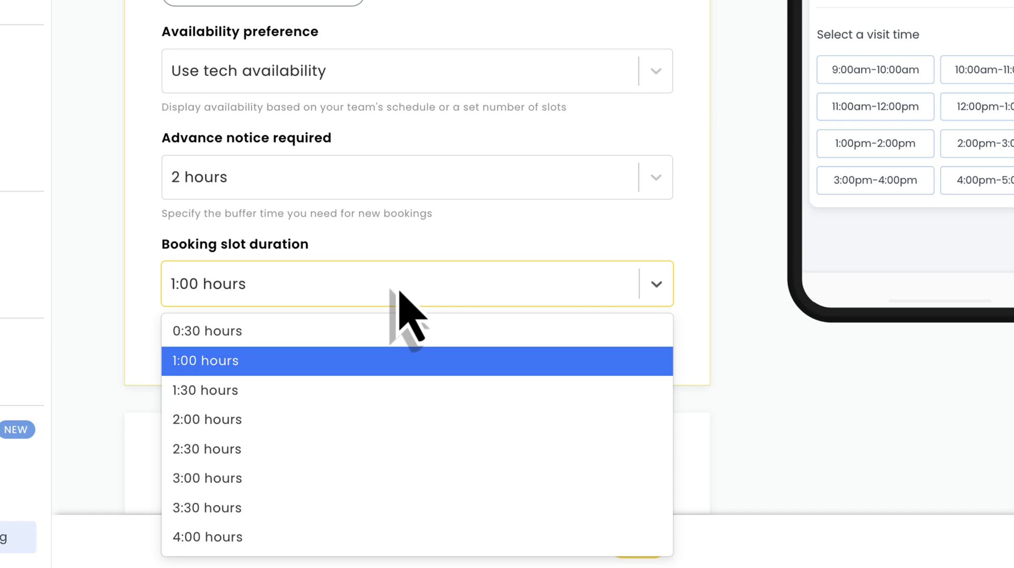
left_click(399, 294)
Step: Examine which Client information fields are active and required for online bookings
scroll(399, 294, "down", 4)
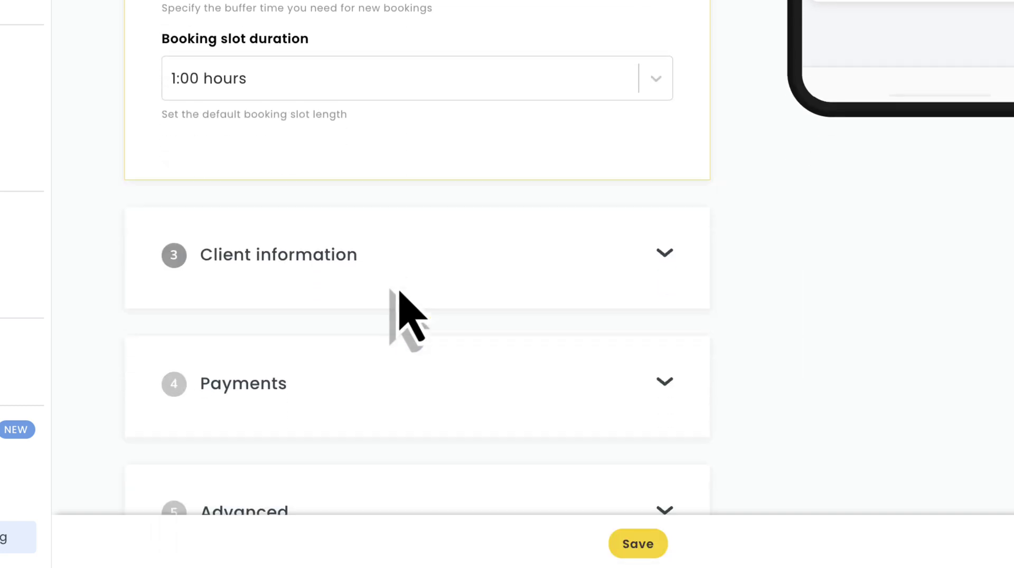
scroll(398, 294, "down", 4)
left_click(402, 48)
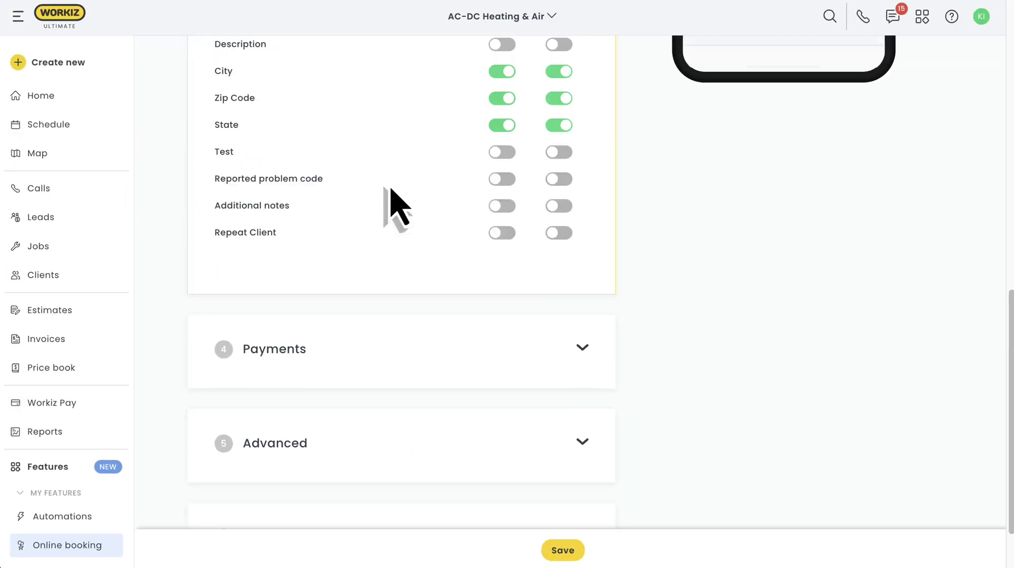
scroll(391, 190, "up", 4)
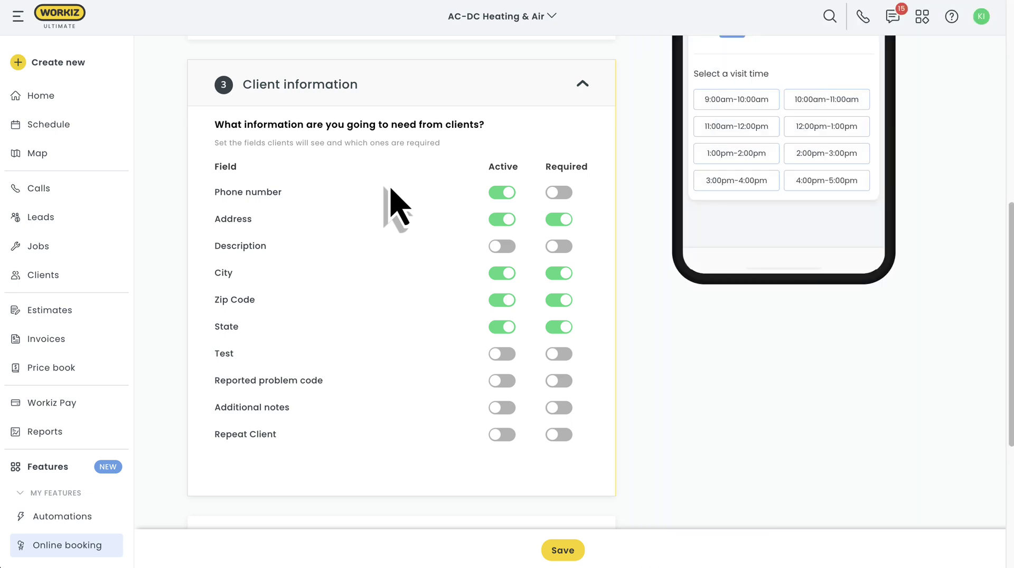
scroll(391, 205, "down", 4)
Step: Set the payment required for booking to a deposit of 20% in the Payments section
left_click(443, 317)
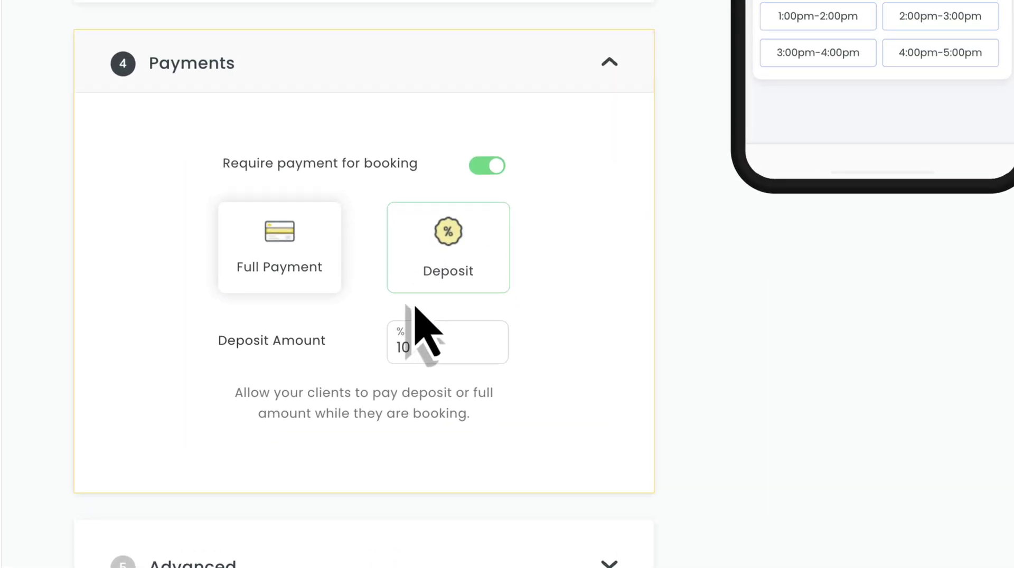
left_click(284, 253)
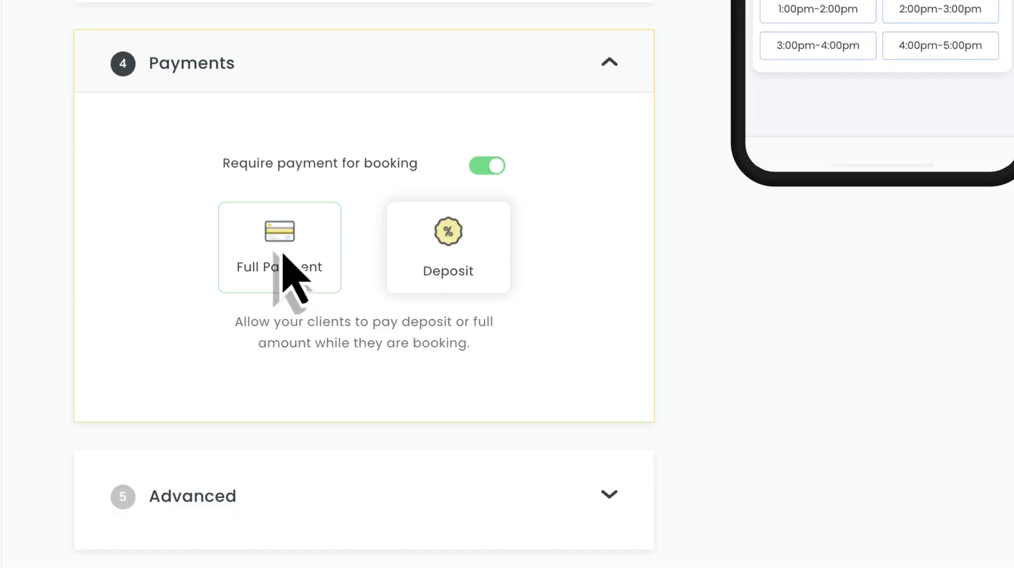
left_click(452, 253)
left_click(420, 359)
key("BackSpace")
type("20")
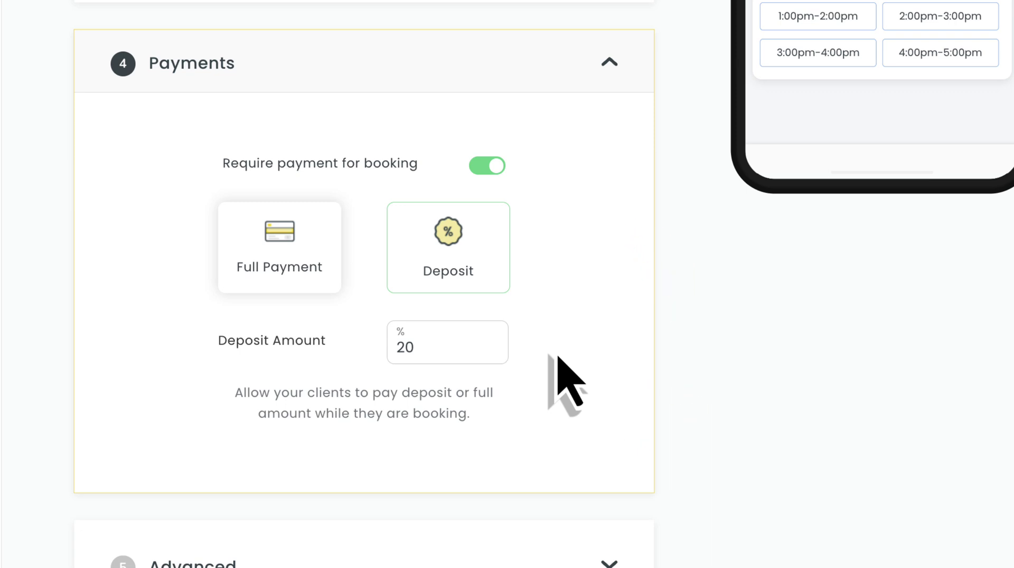
Step: Select Google as the job ad source in the Advanced section
scroll(558, 357, "down", 3)
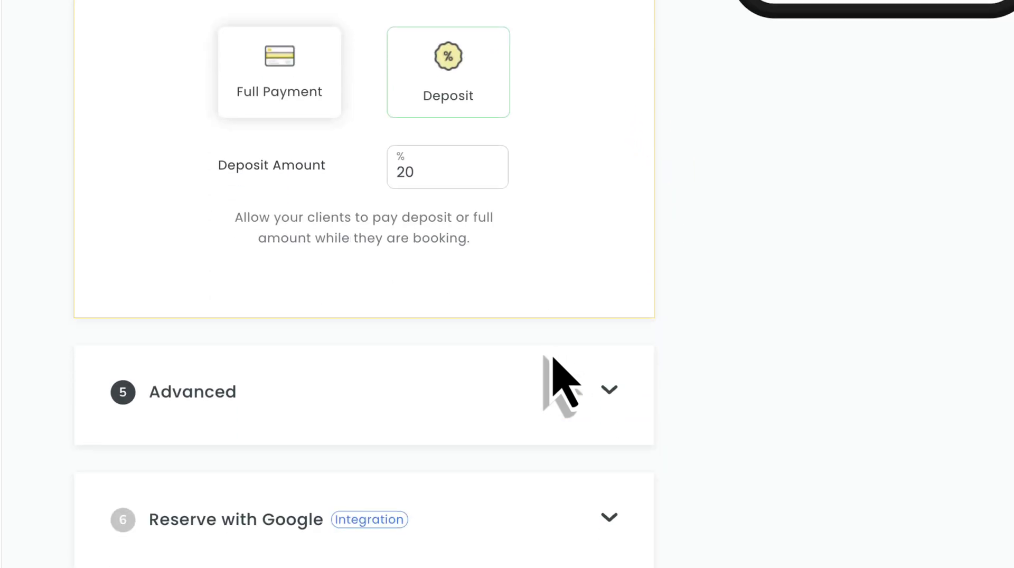
left_click(361, 402)
scroll(379, 393, "down", 1)
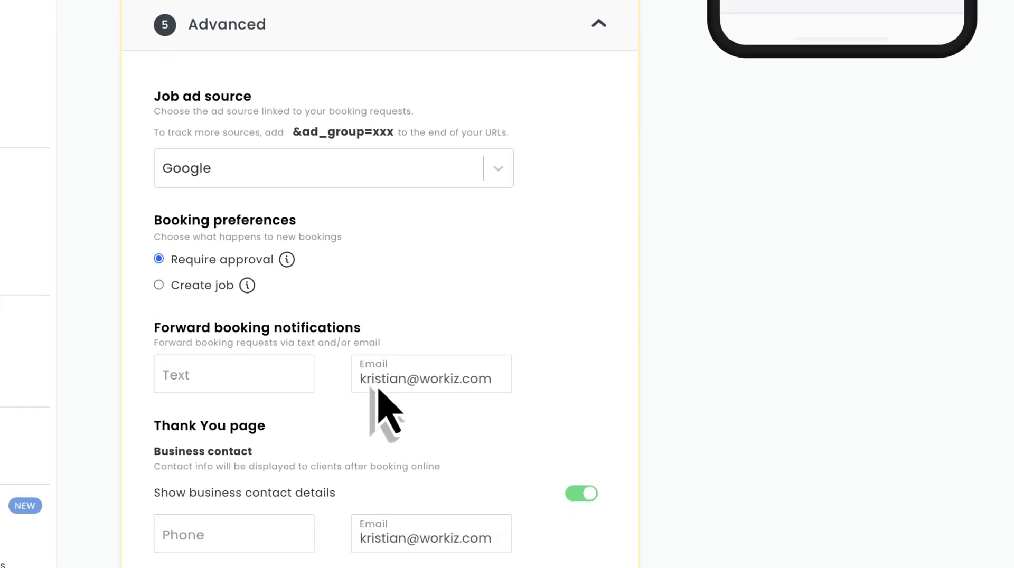
left_click(322, 238)
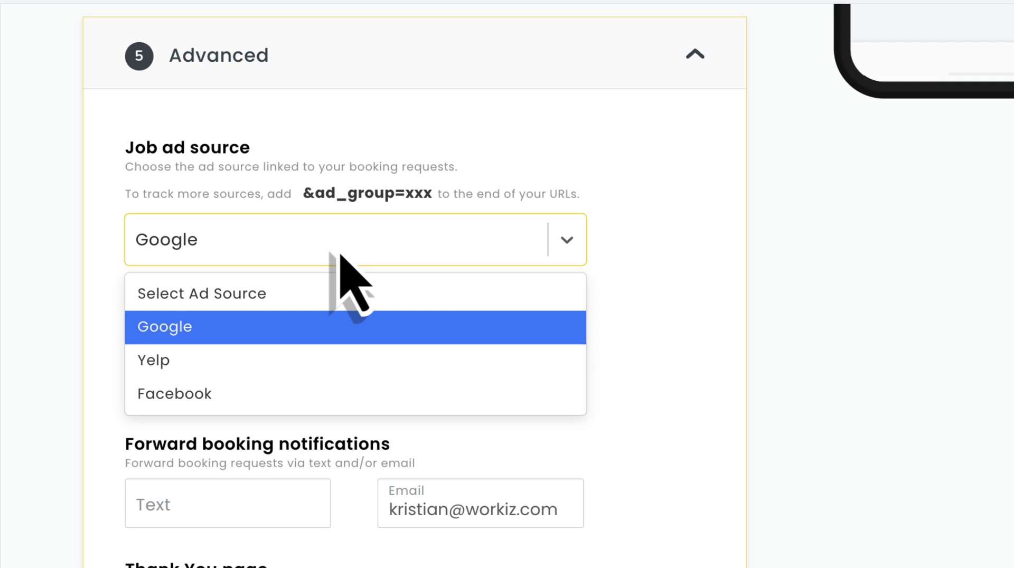
left_click(341, 333)
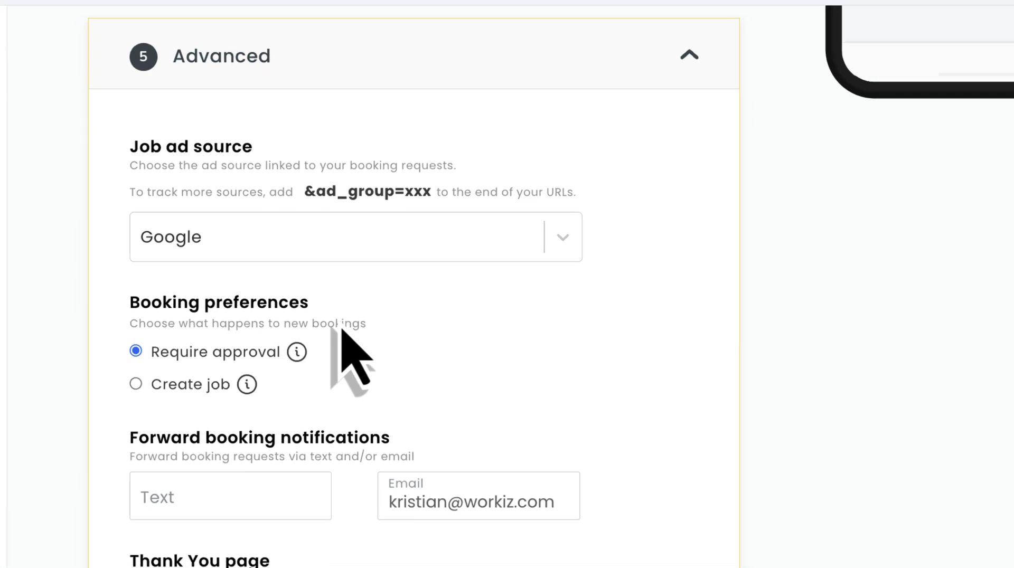
Step: Set the booking preference to Create job and enter a phone number for forwarding booking notifications by text
scroll(349, 360, "up", 10)
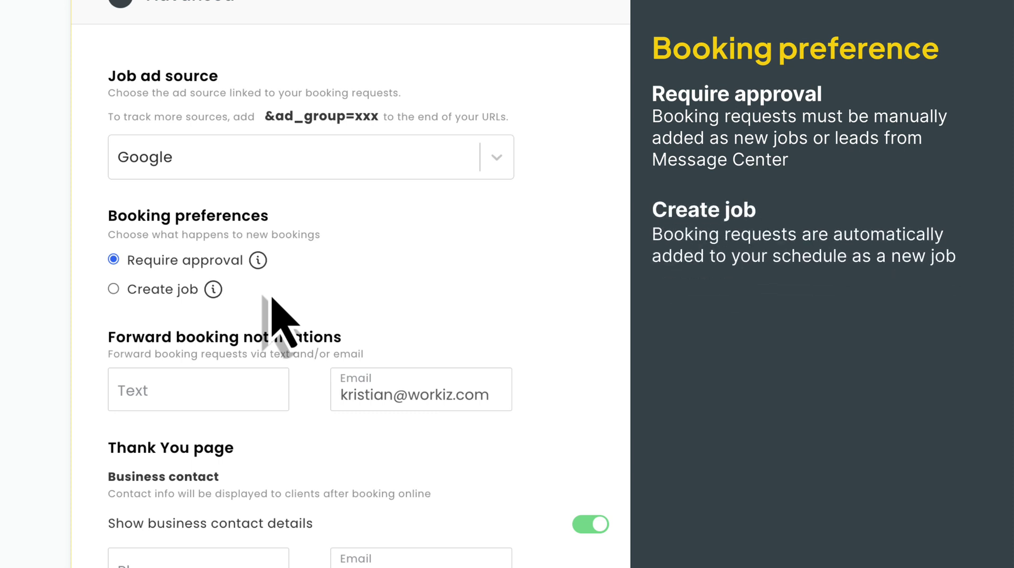
left_click(114, 293)
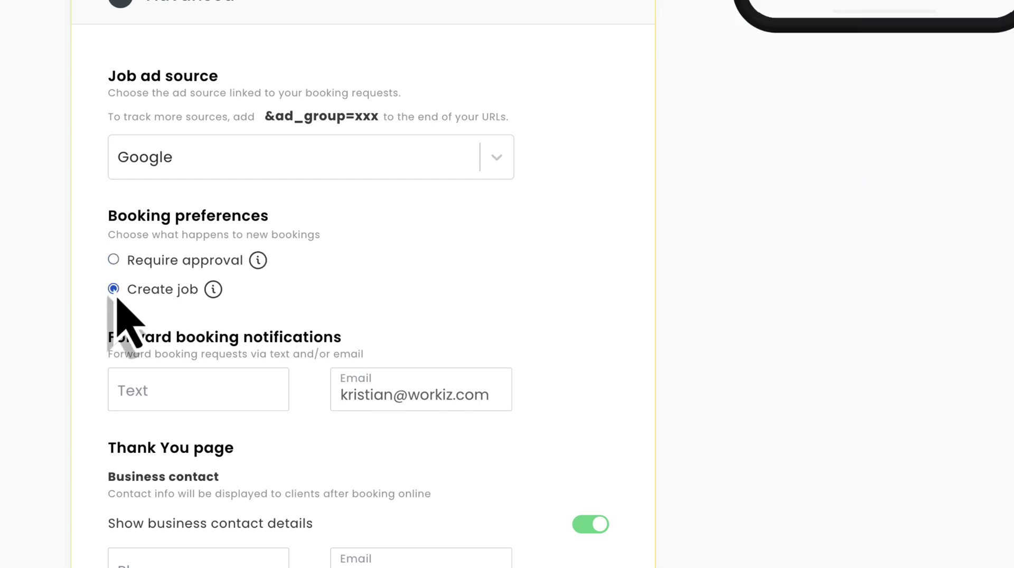
scroll(159, 311, "down", 2)
left_click(193, 294)
type("9999999999")
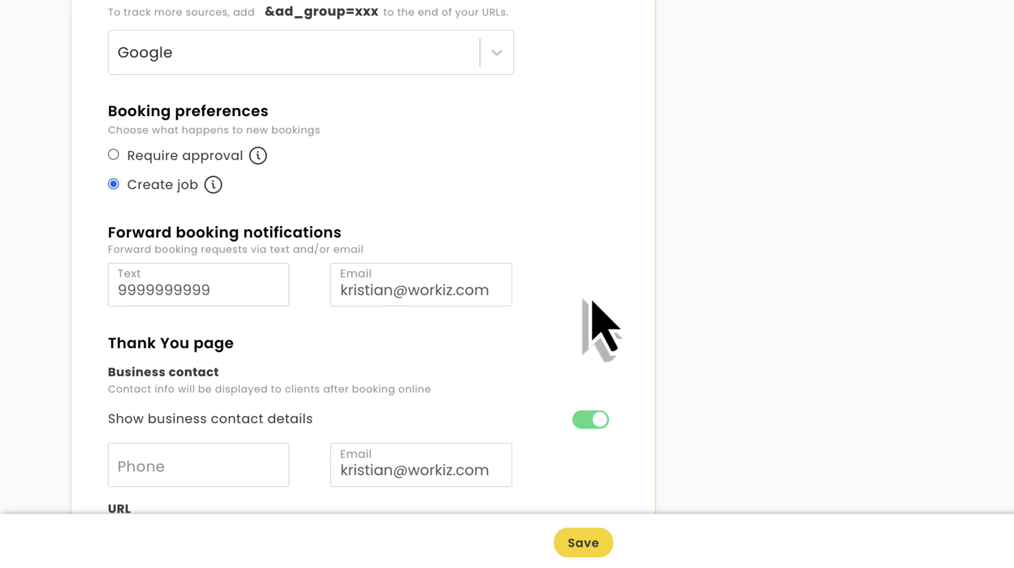
Step: Enable Reserve with Google in its integration section and bring up the business information fields
scroll(593, 302, "down", 5)
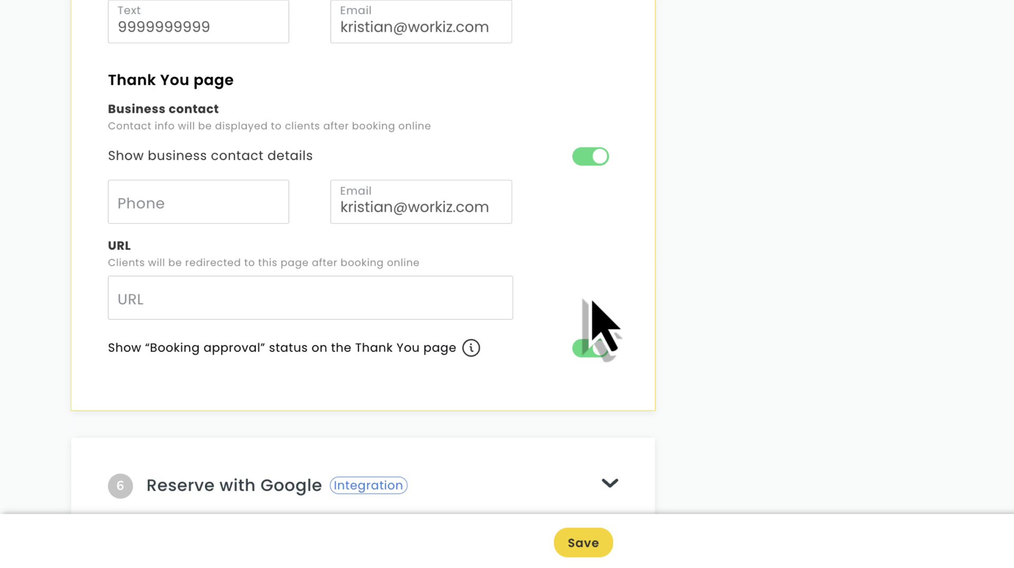
scroll(594, 311, "down", 2)
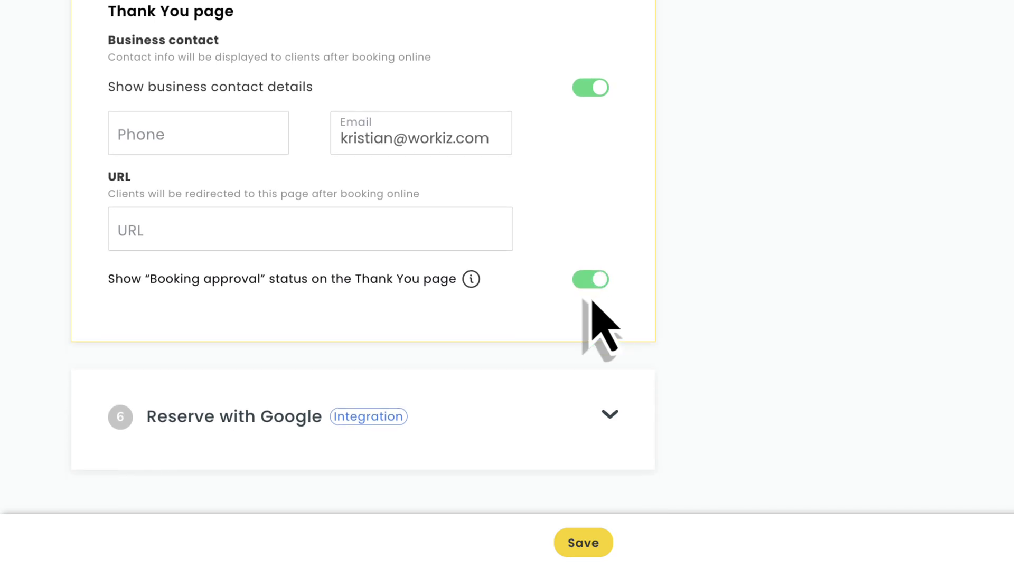
left_click(350, 434)
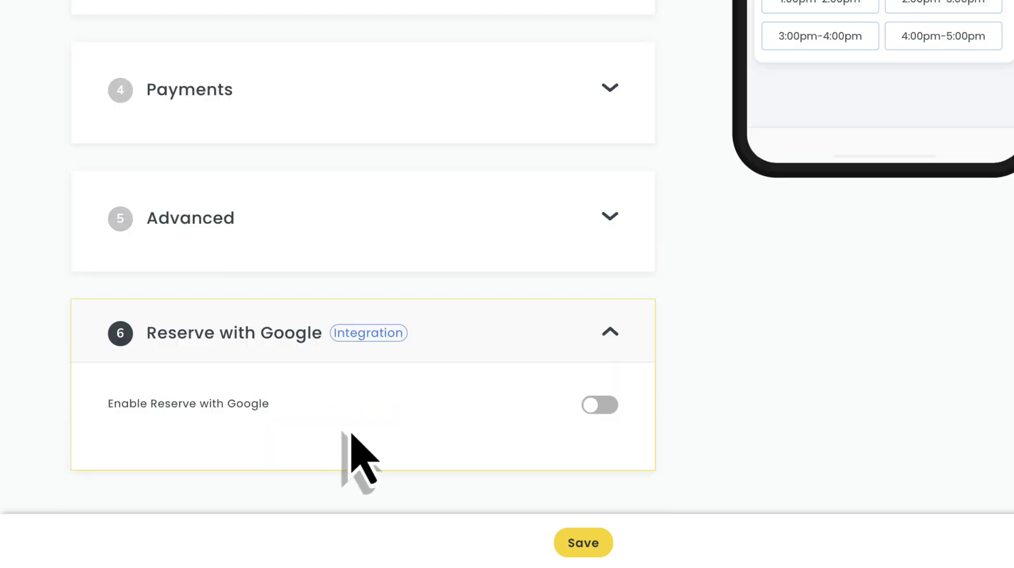
left_click(605, 415)
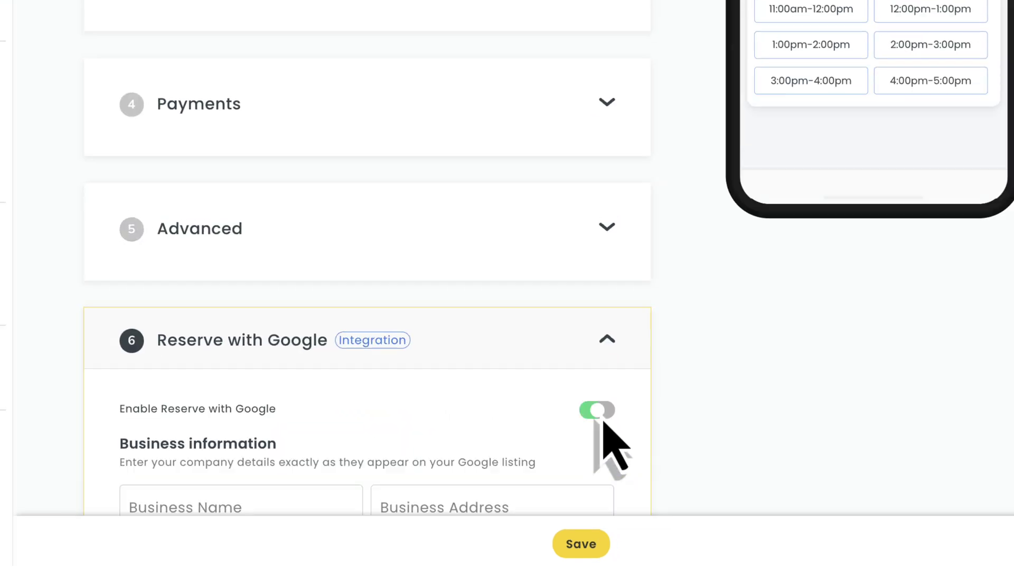
scroll(600, 438, "down", 5)
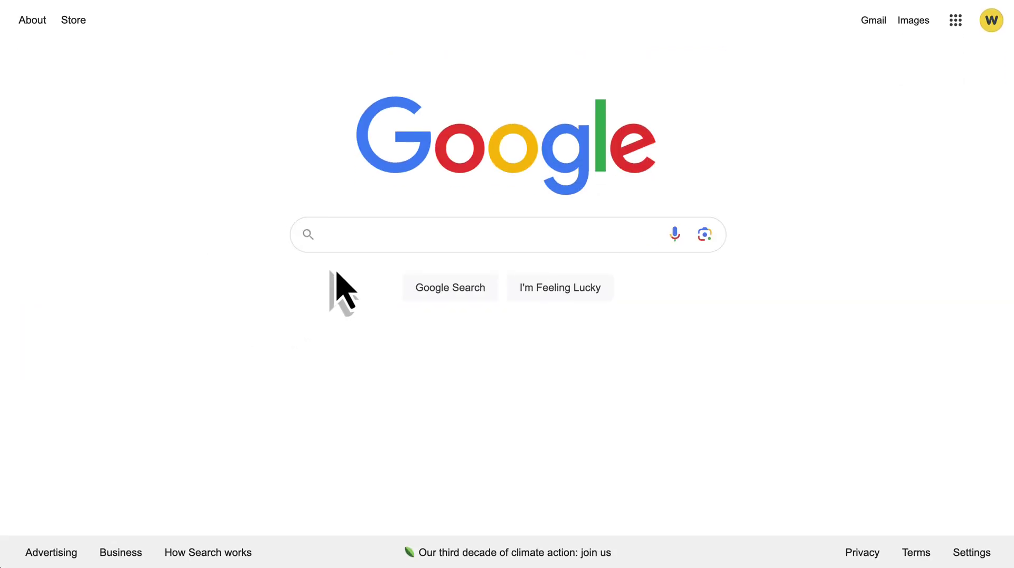
Step: In Google Search, look up "ac repair san diego" and open online booking from the AC/DC Heating & Air listing
left_click(379, 249)
type("ac repair san diego")
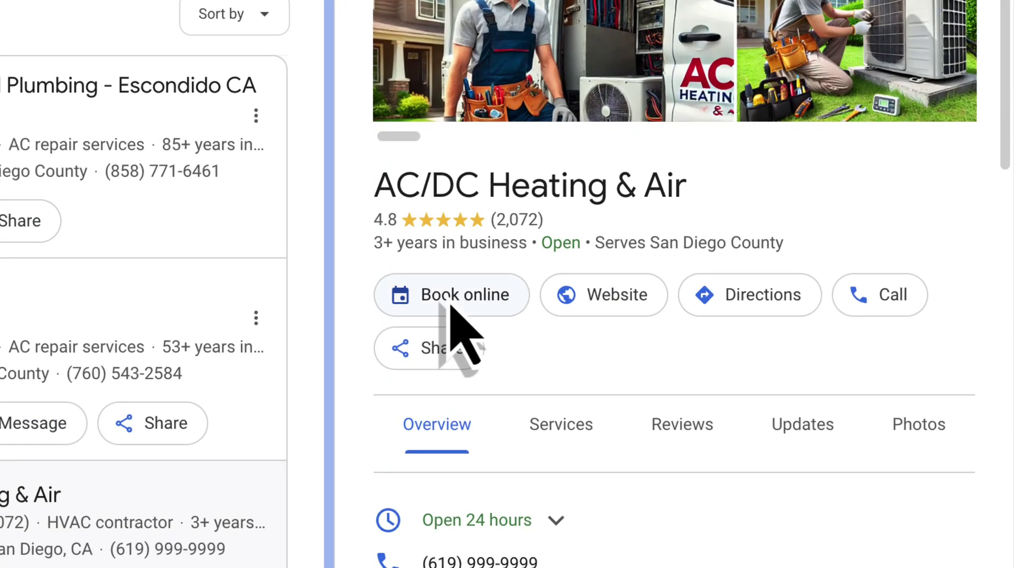
left_click(452, 306)
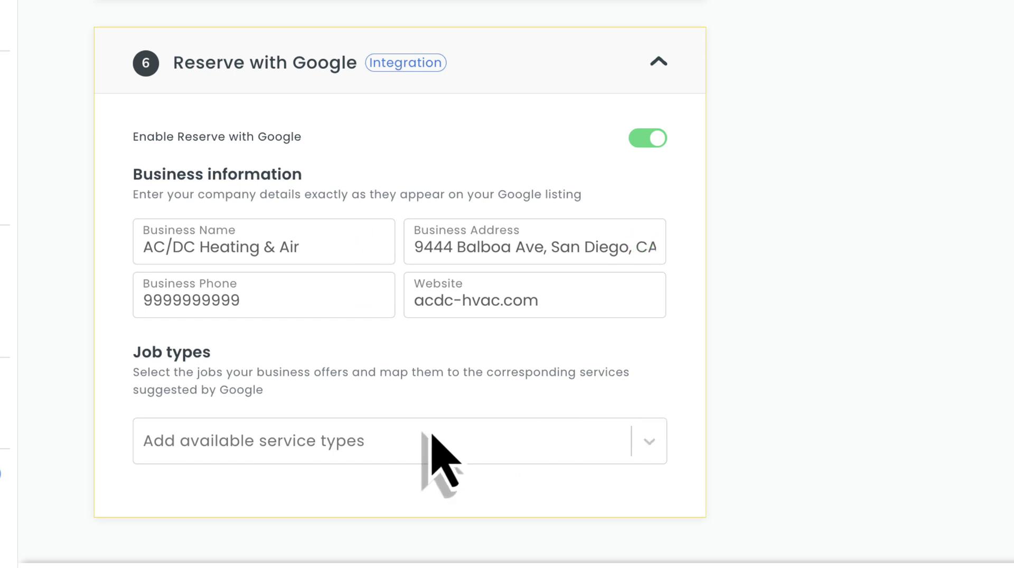
Step: Add Installation as an available service type under Job types in the Reserve with Google section
left_click(371, 452)
type("inst")
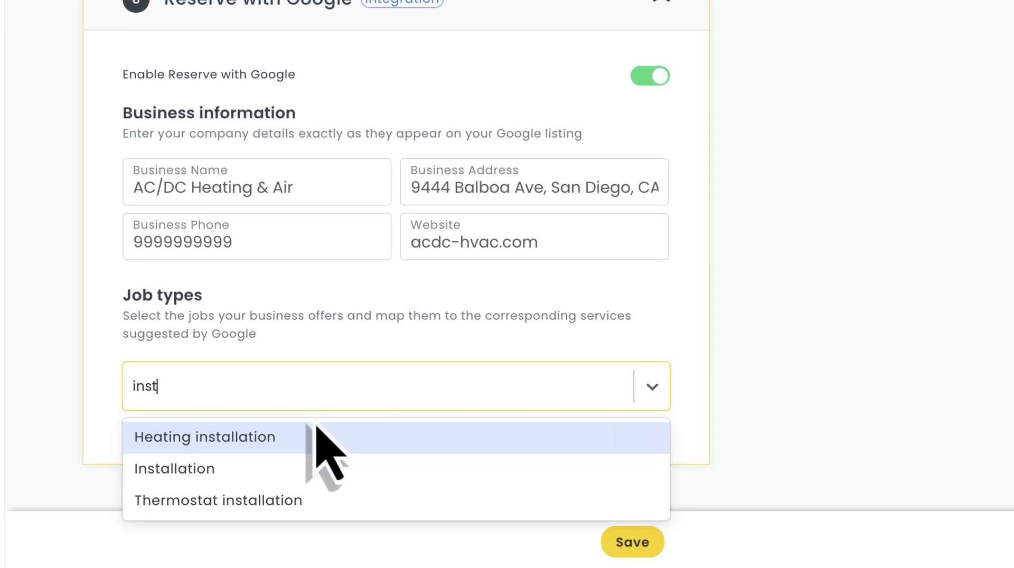
left_click(235, 476)
scroll(236, 491, "down", 3)
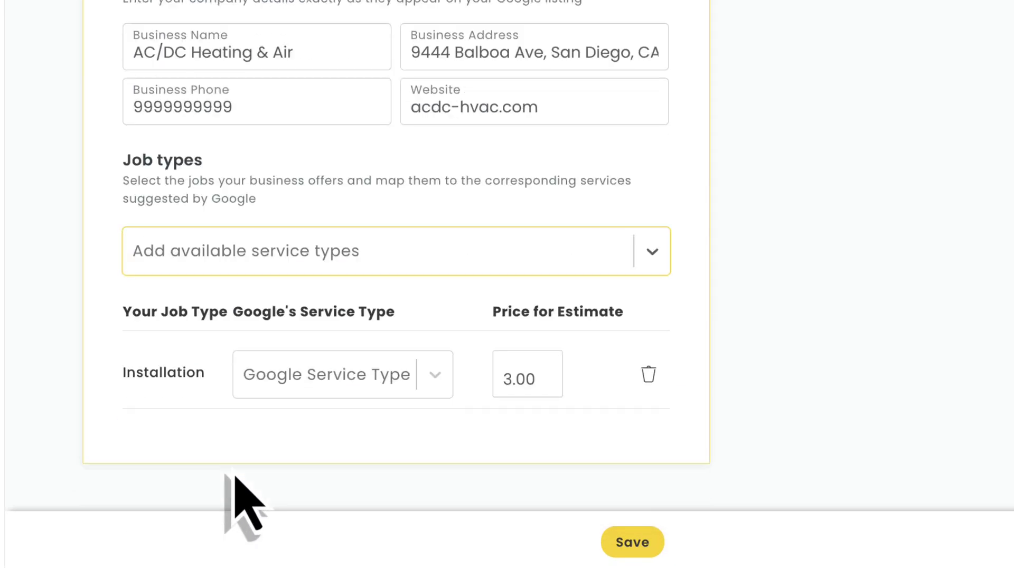
Step: Map the Installation job type to Google's General installations service and set its price for estimate to 100
left_click(336, 392)
type("insta")
left_click(335, 429)
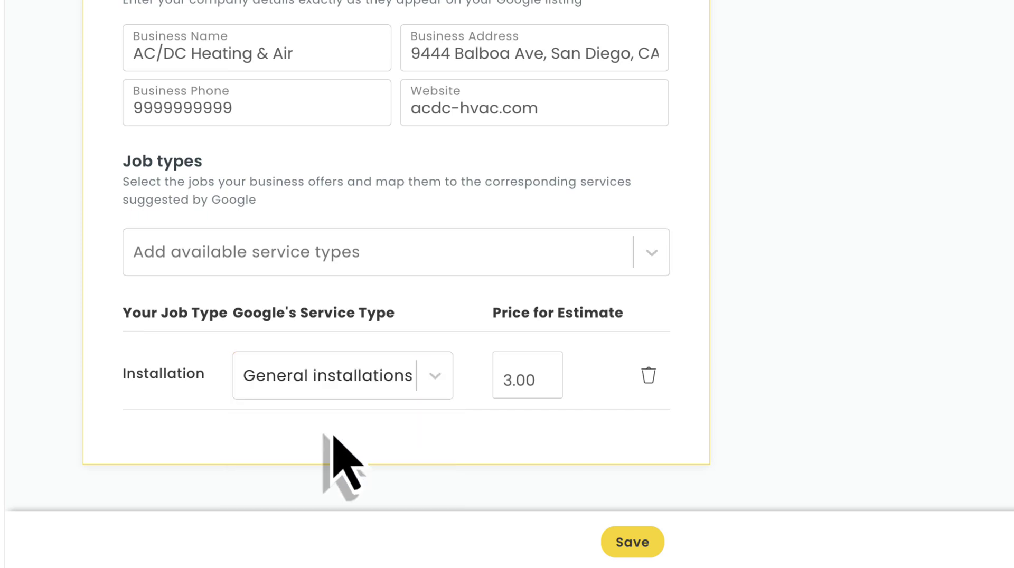
double_click(517, 389)
type("100")
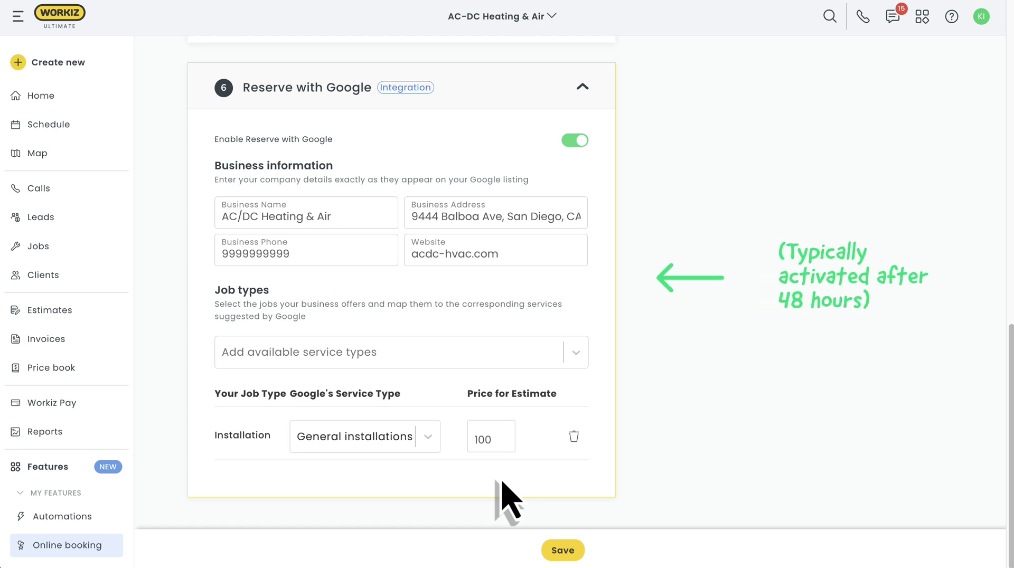
Step: Enable showing job types on the booking widget and add Thermostat installation to the list
scroll(502, 484, "up", 4)
scroll(504, 491, "up", 9)
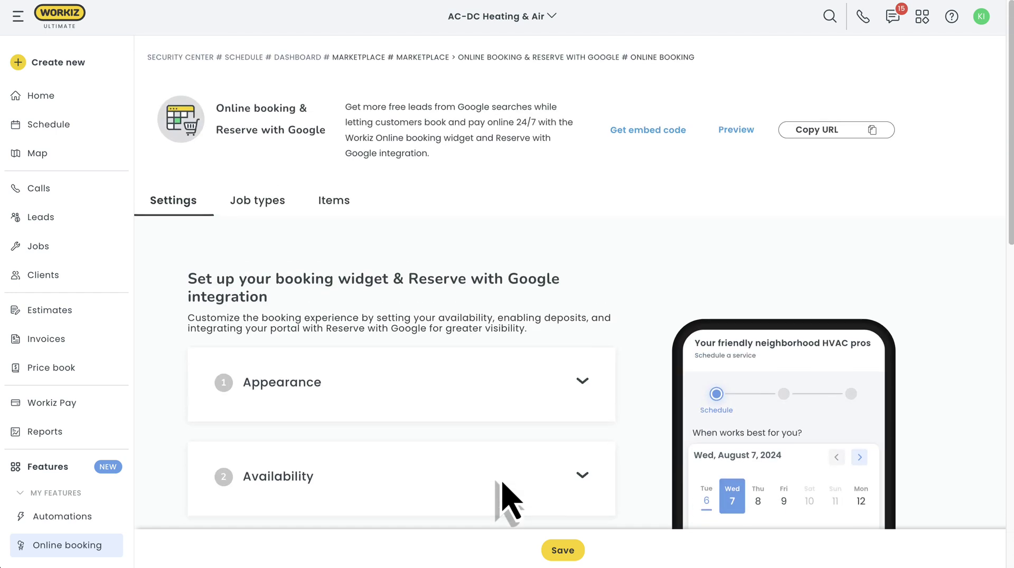
left_click(259, 200)
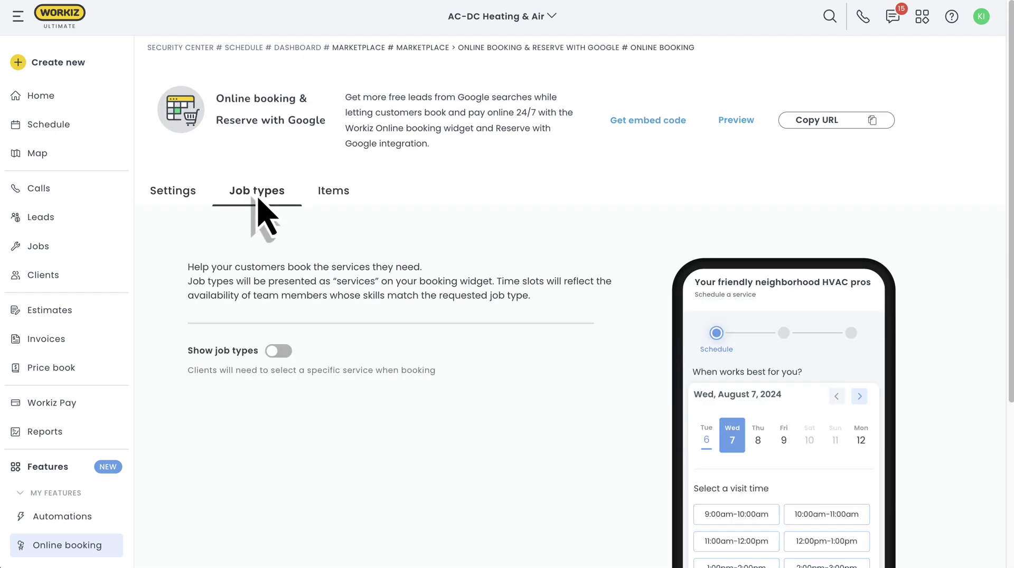
scroll(258, 200, "down", 3)
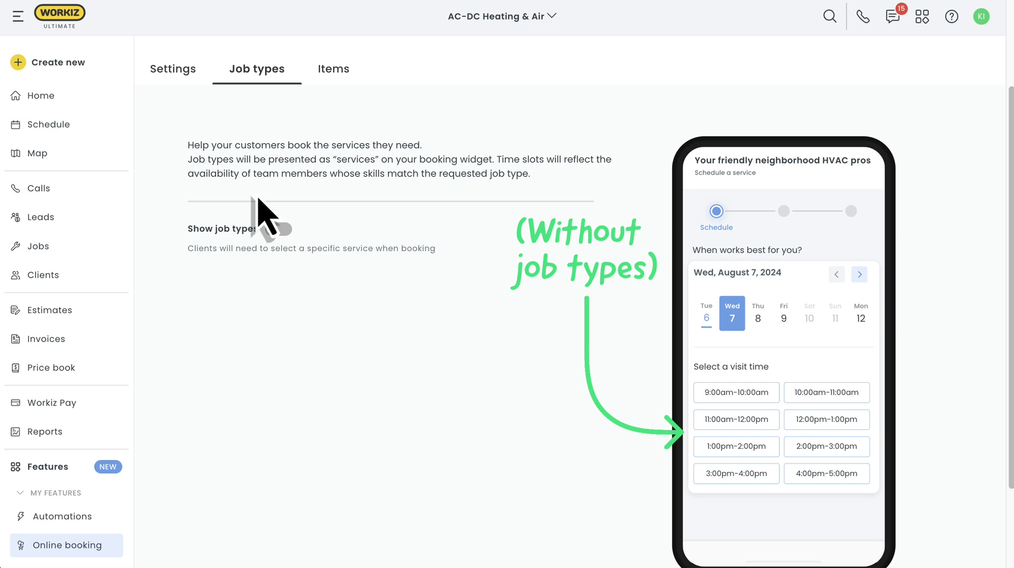
left_click(278, 228)
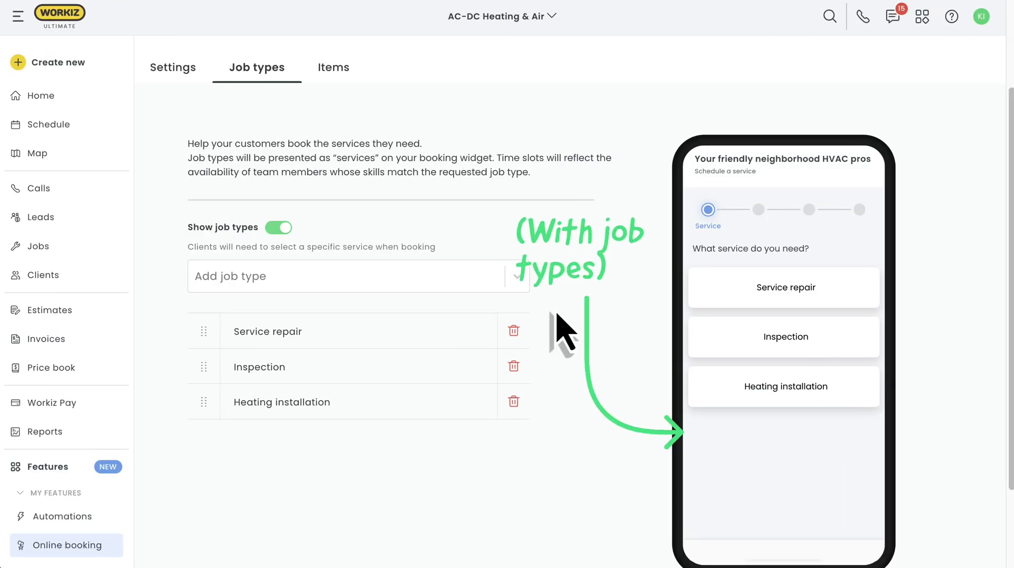
left_click(336, 285)
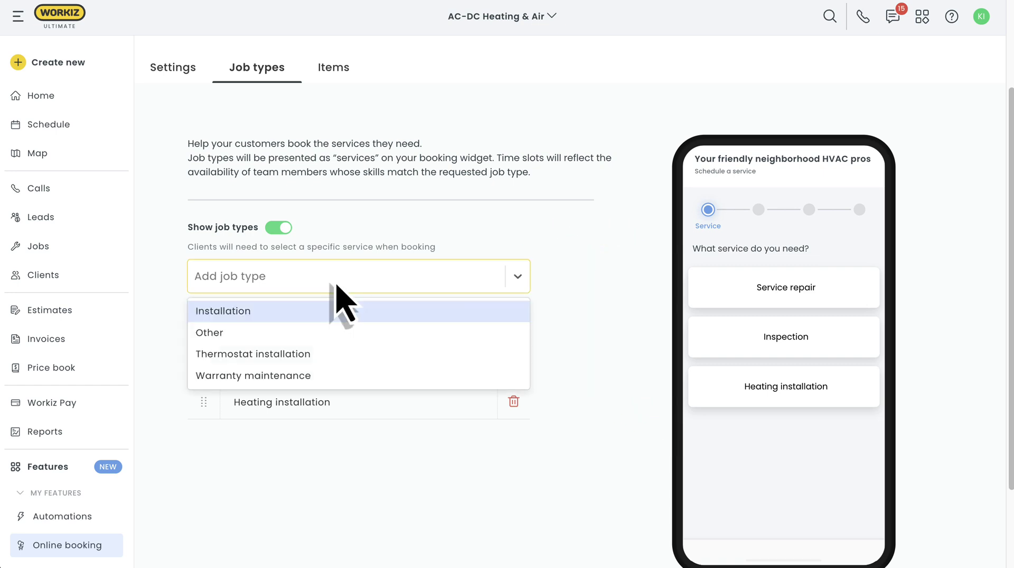
left_click(338, 360)
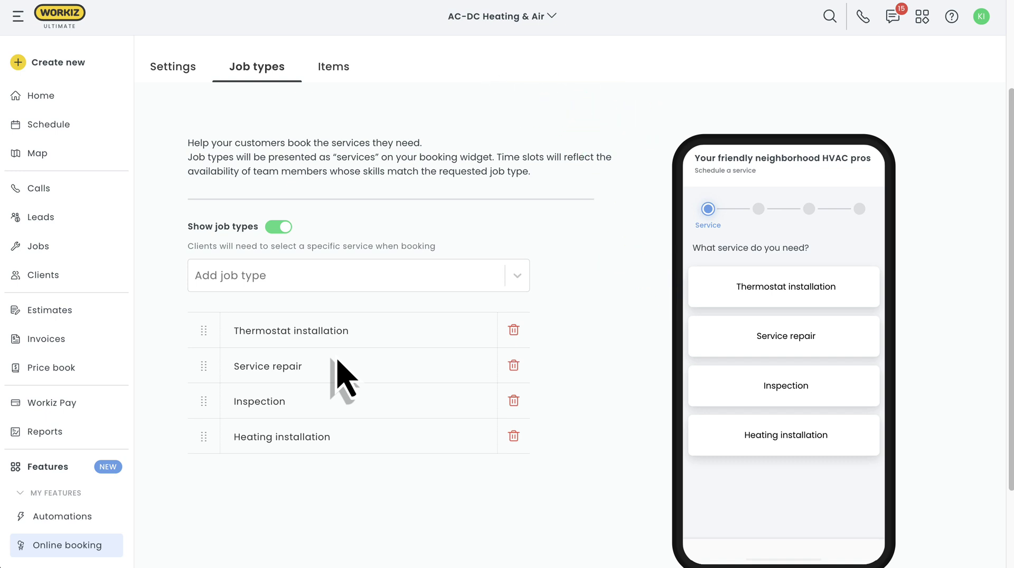
Step: Add existing items to the booking widget, searching for "thermos" and selecting the first eight thermostat items
left_click(333, 68)
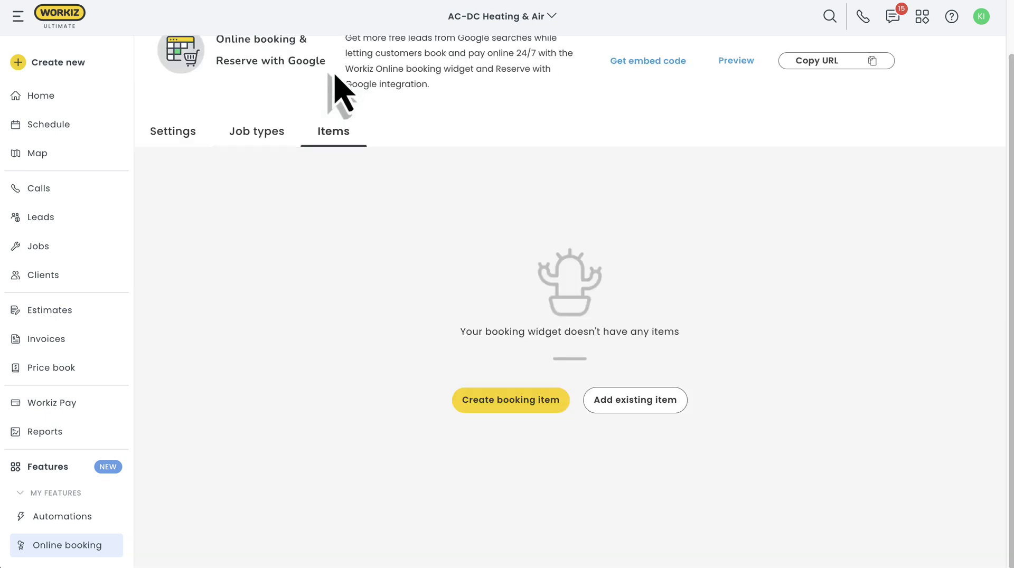
left_click(632, 401)
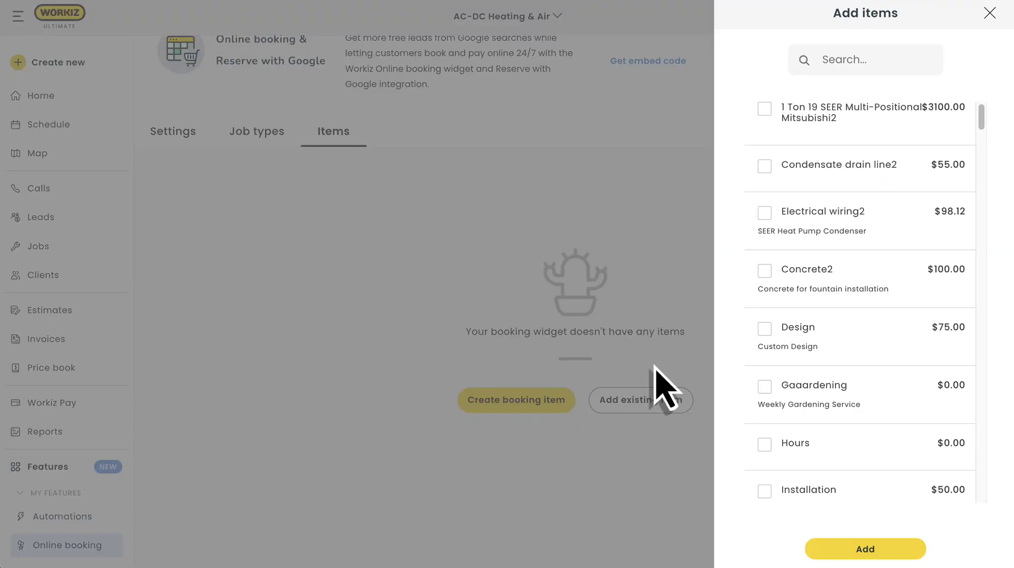
left_click(833, 67)
type("thermos")
left_click(765, 108)
left_click(765, 166)
left_click(764, 213)
left_click(765, 260)
left_click(764, 317)
left_click(764, 375)
left_click(764, 422)
left_click(765, 480)
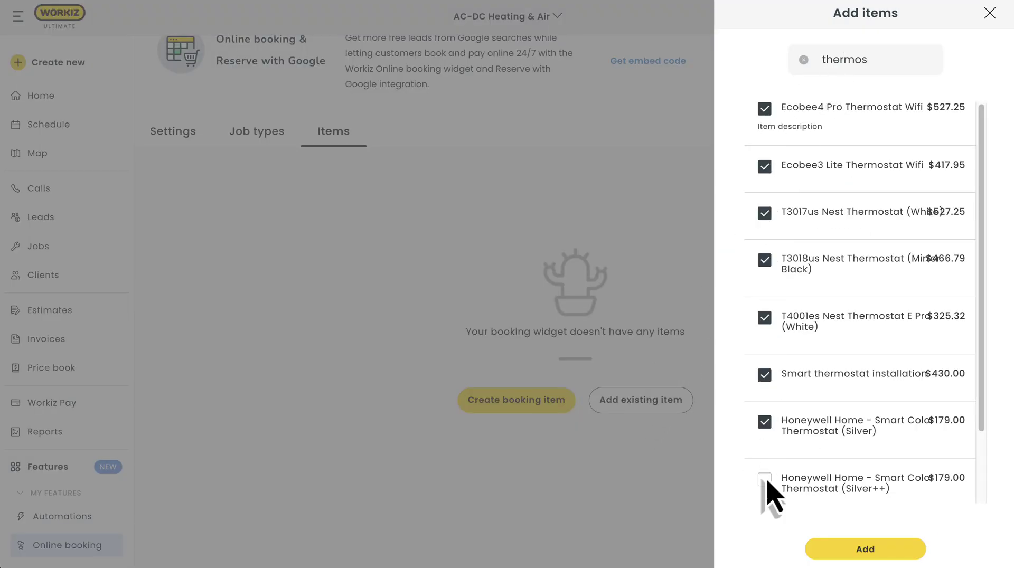
left_click(864, 550)
Step: Edit the Ecobee4 Pro Thermostat Wifi booking item, assign it the Thermostat installation job type and save it
left_click(402, 237)
left_click(327, 273)
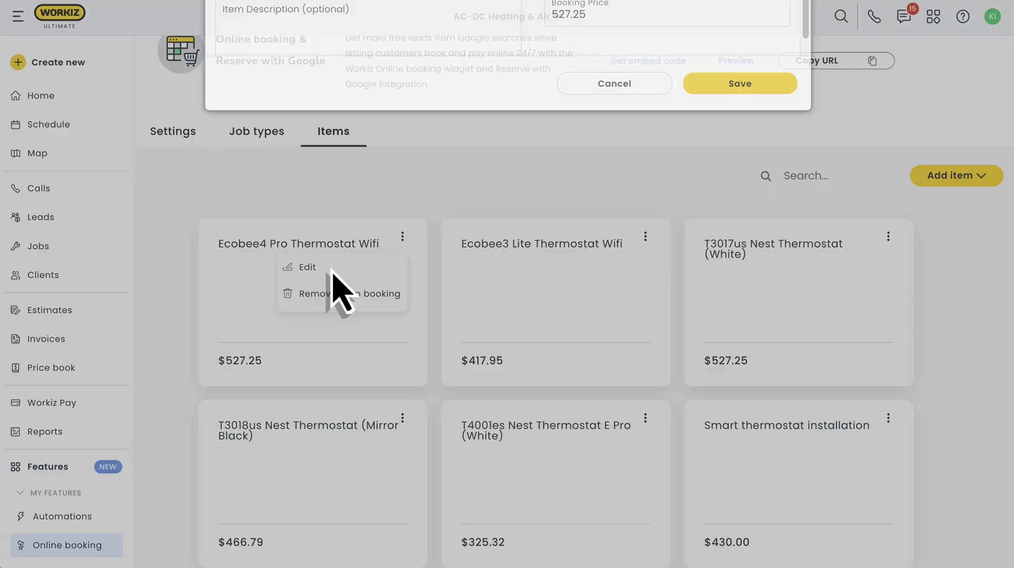
left_click(334, 338)
left_click(334, 392)
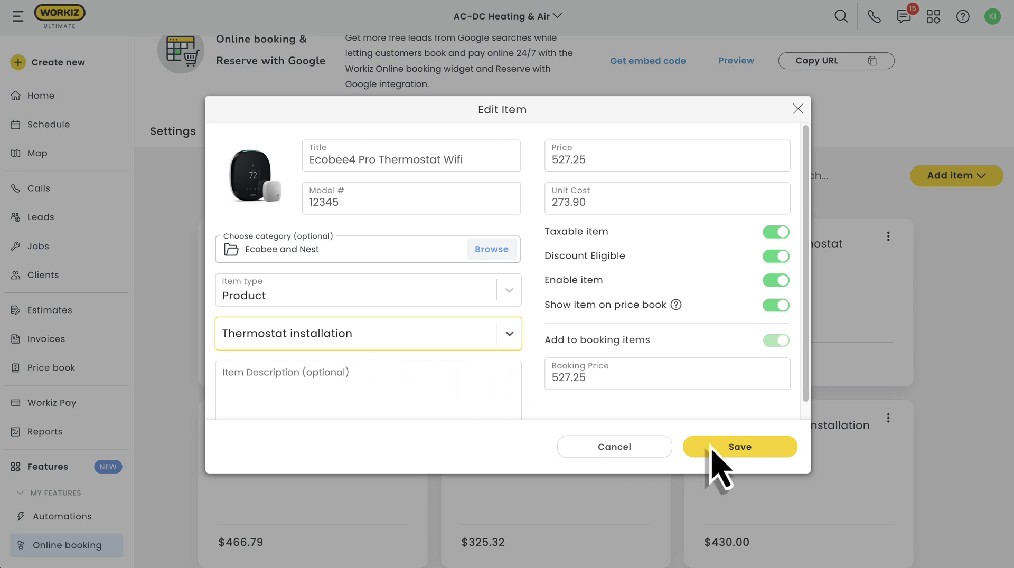
left_click(747, 464)
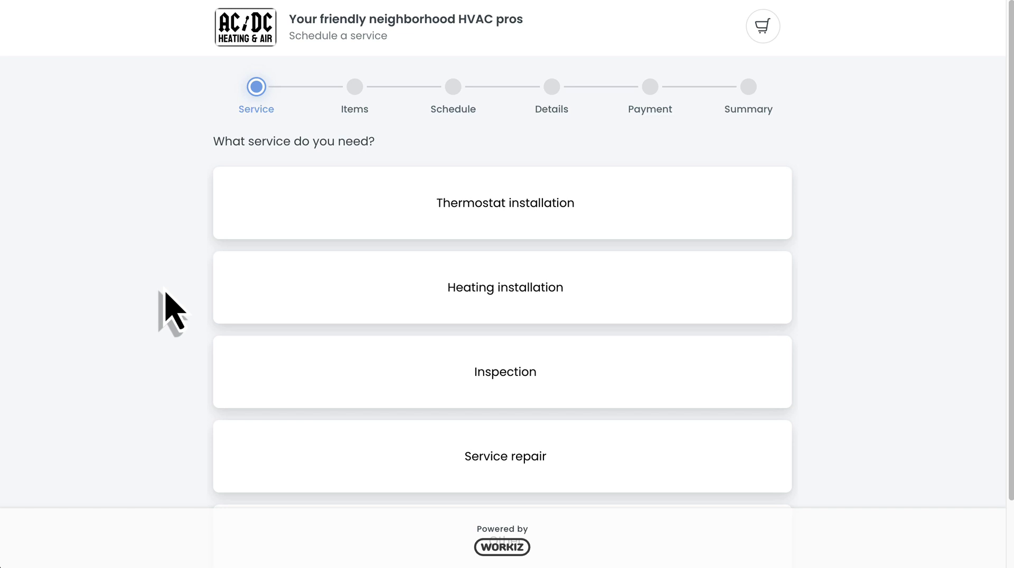
Step: On the customer booking page, choose the Thermostat installation service with one Ecobee4 Pro Thermostat Wifi
left_click(499, 211)
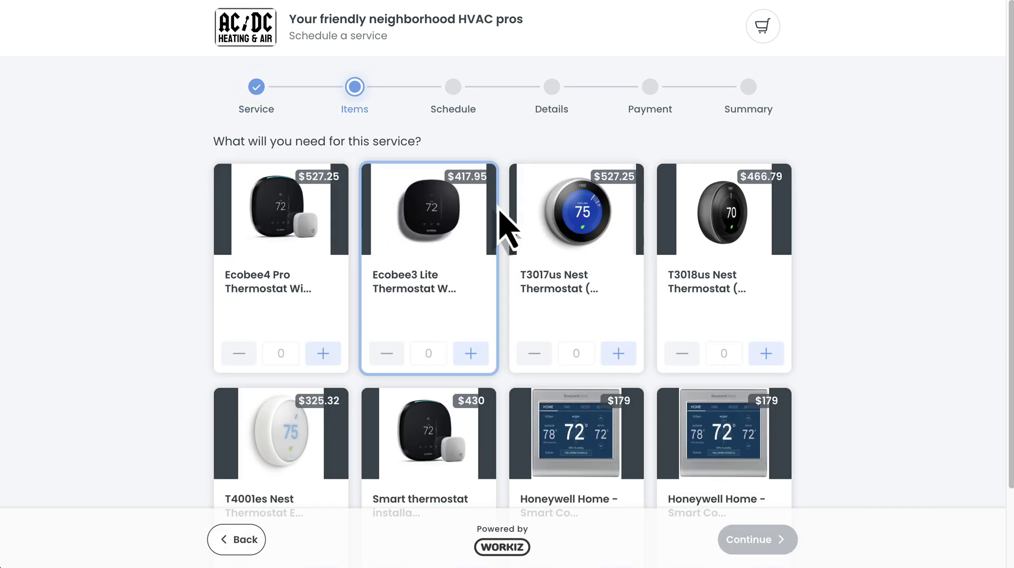
left_click(325, 354)
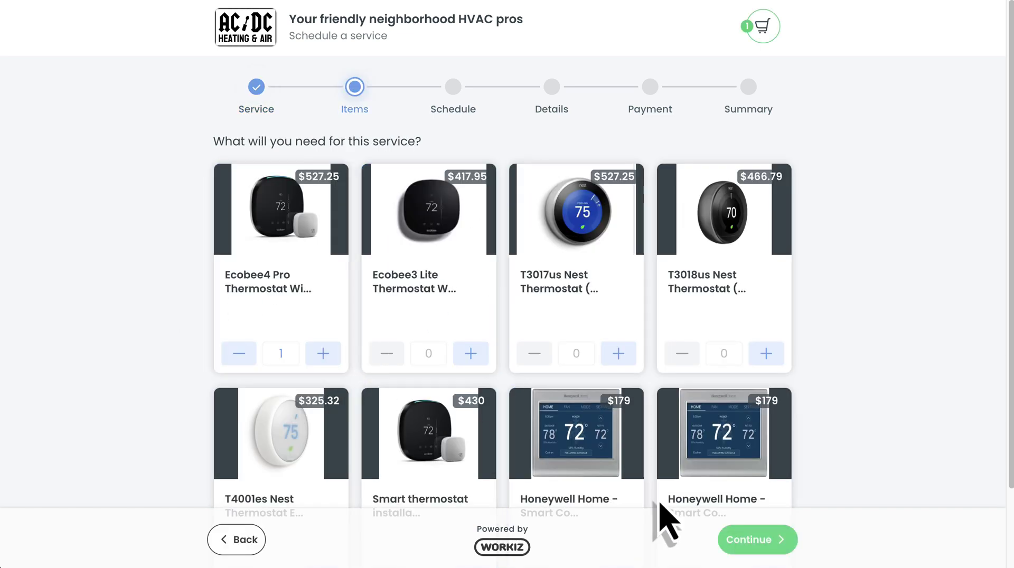
left_click(762, 547)
Step: Schedule the visit for Thursday, August 8, 2024, 9:00am-10:00am, and submit the booking with its contact and payment details
left_click(355, 255)
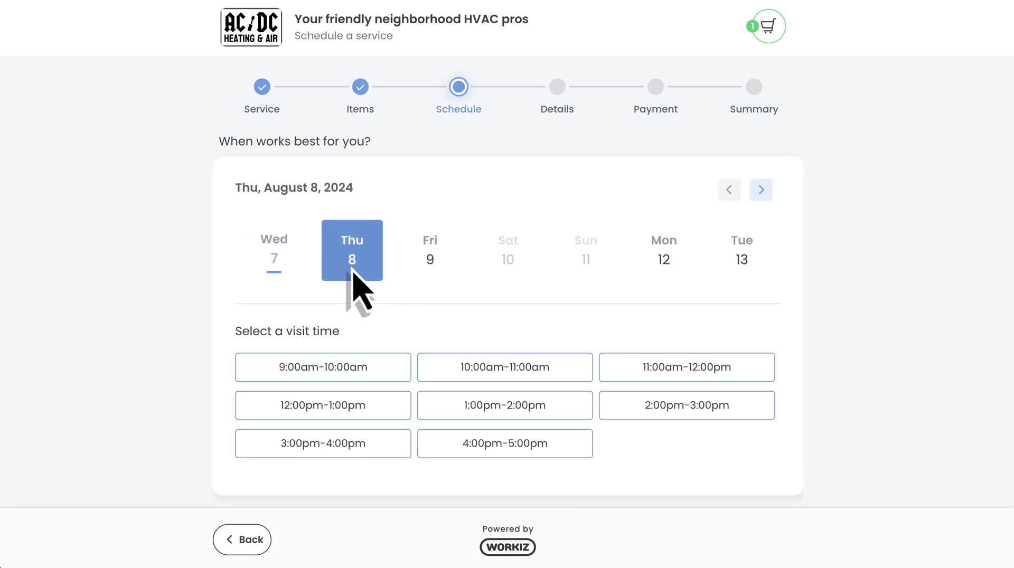
left_click(324, 370)
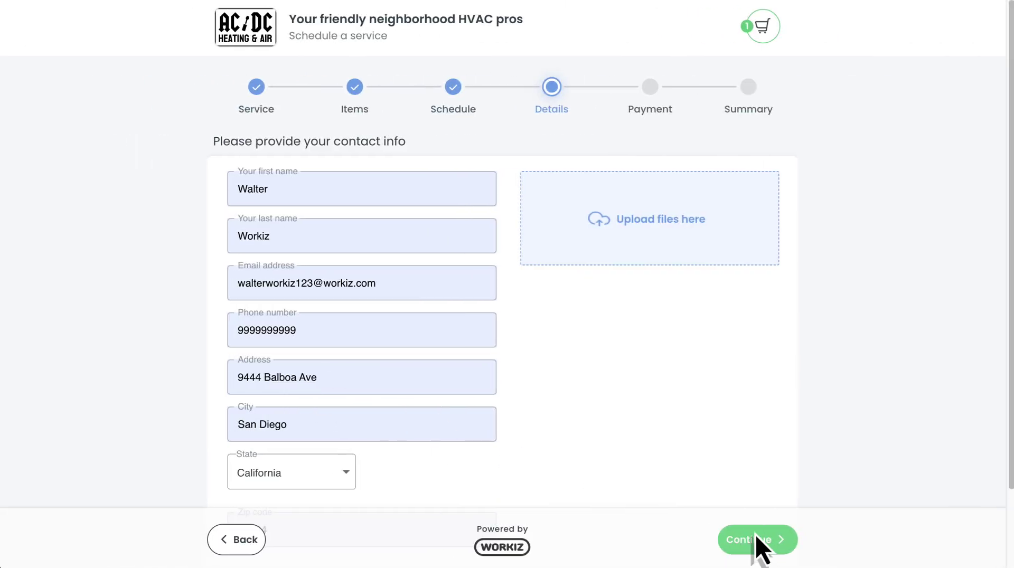
left_click(758, 542)
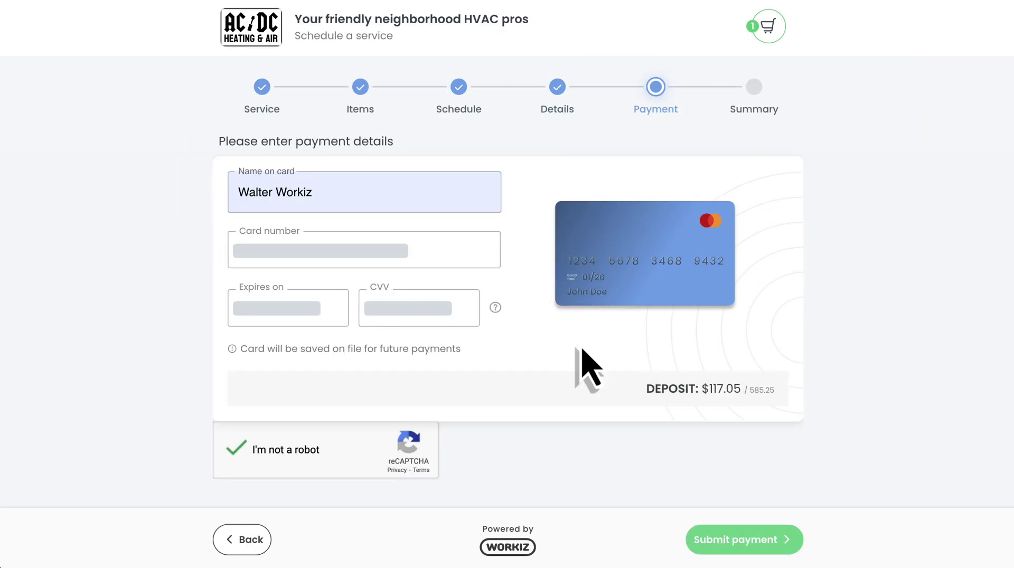
left_click(843, 540)
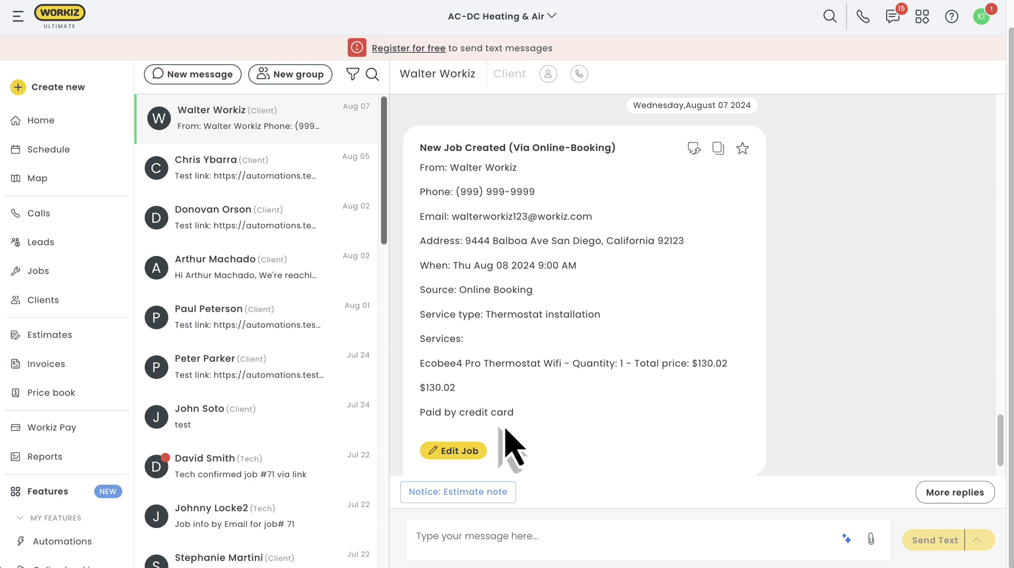
Step: Open the new online-booking job from its message in Workiz and assign a technician to it
left_click(454, 454)
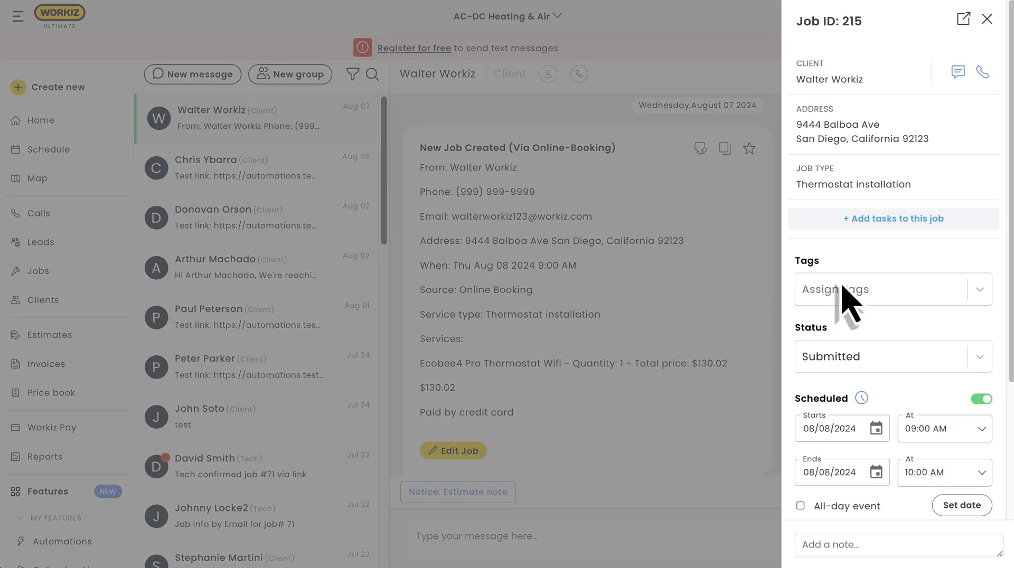
scroll(843, 296, "down", 5)
left_click(844, 328)
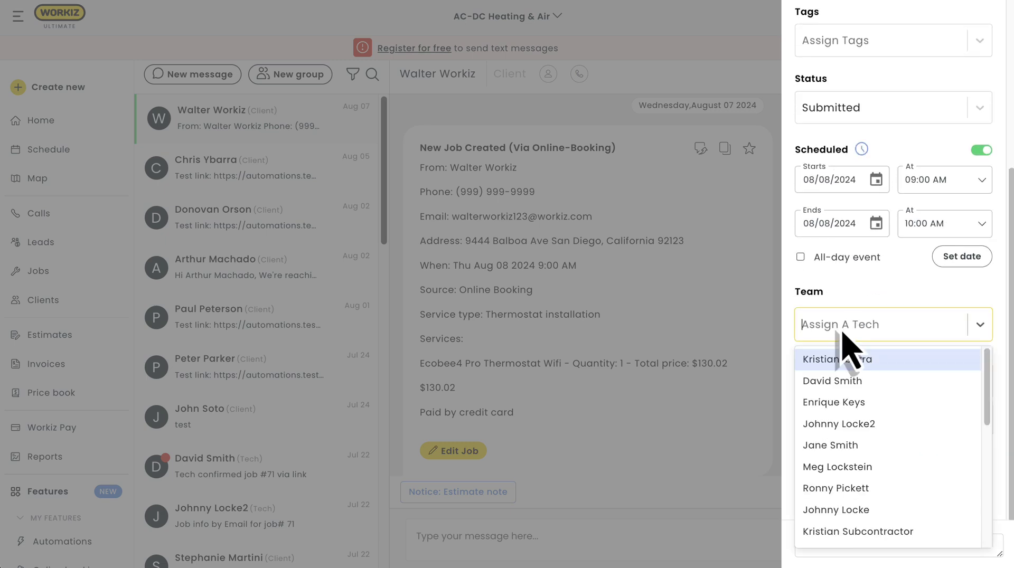
left_click(841, 511)
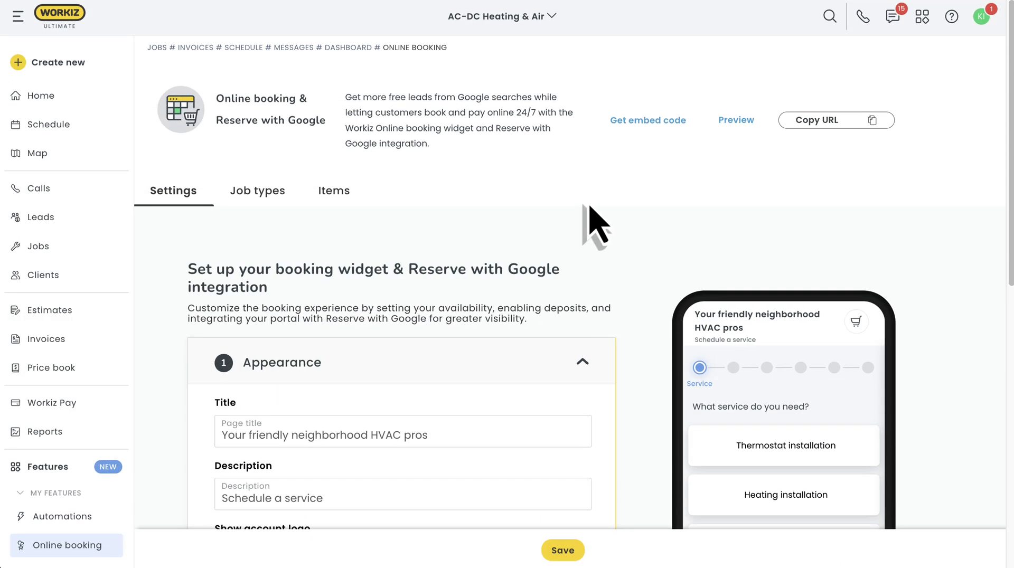
Step: Get the online booking embed code and copy it for the website
left_click(714, 203)
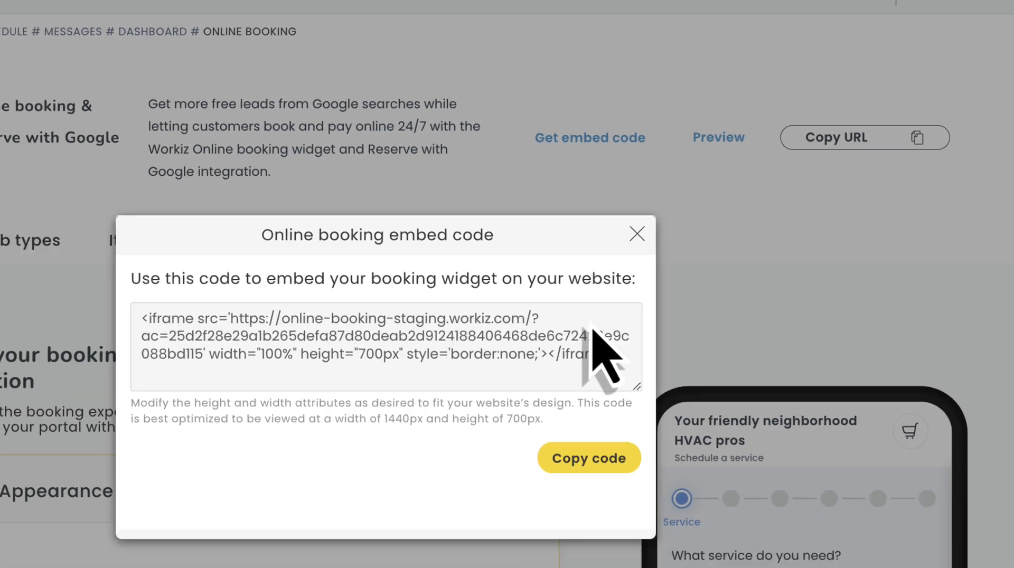
left_click(494, 561)
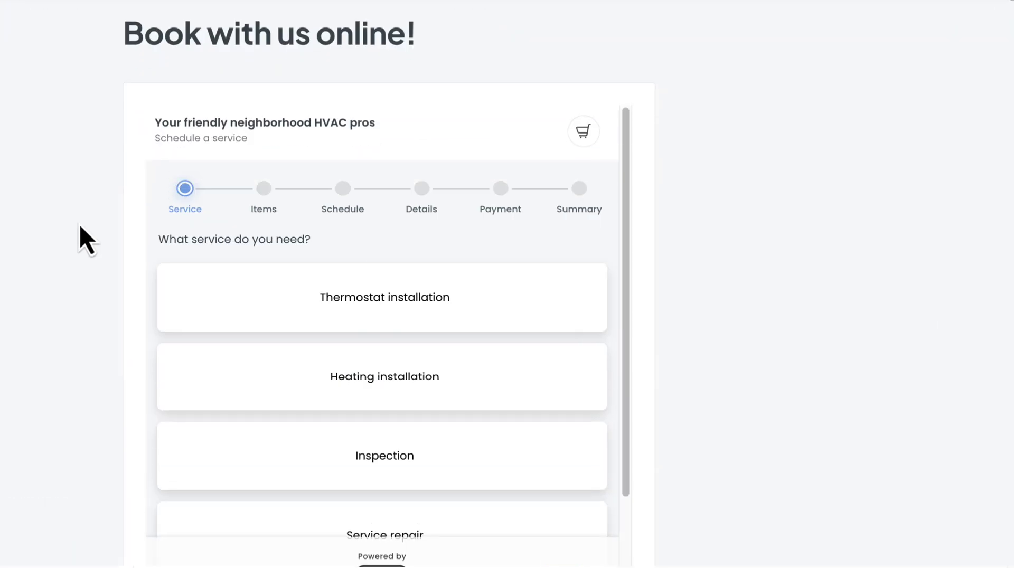